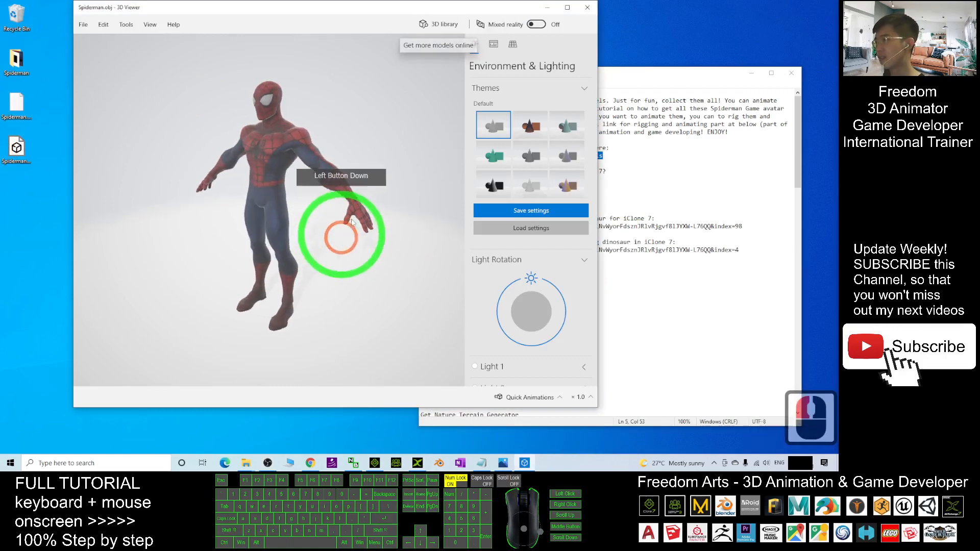
- Close the 3D viewer and load the desktop's Spiderman.obj into iClone 3DXchange, discarding the current data without exporting it
click(588, 7)
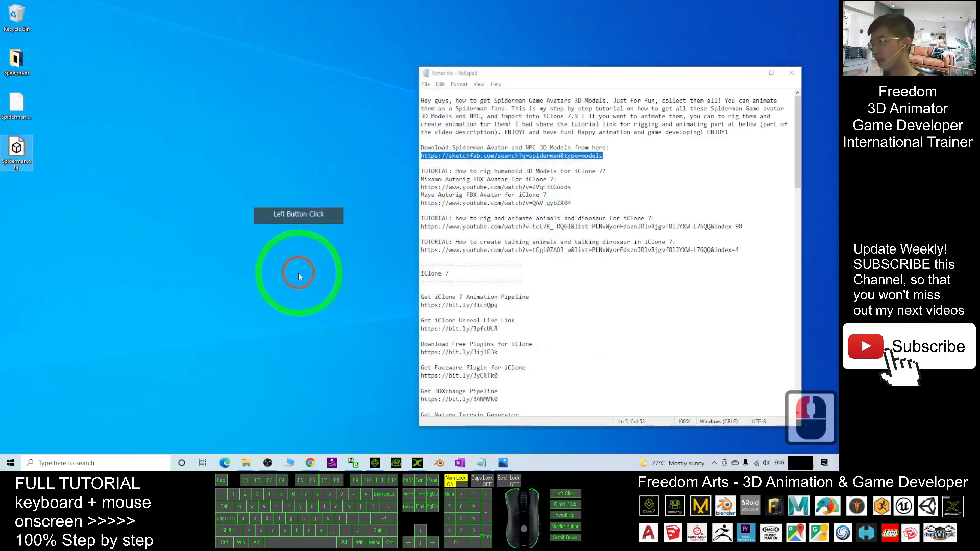
click(414, 467)
drag(389, 4, 425, 27)
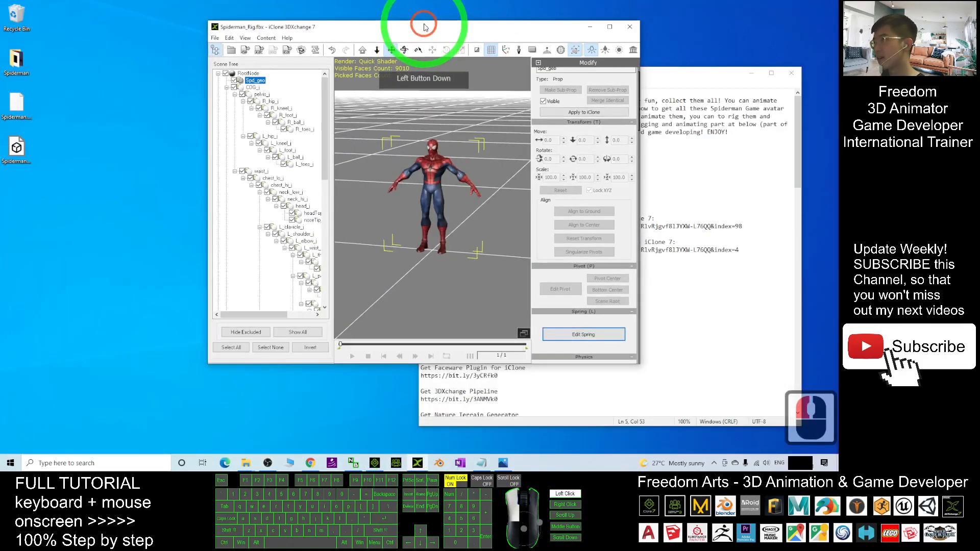
drag(16, 149, 450, 194)
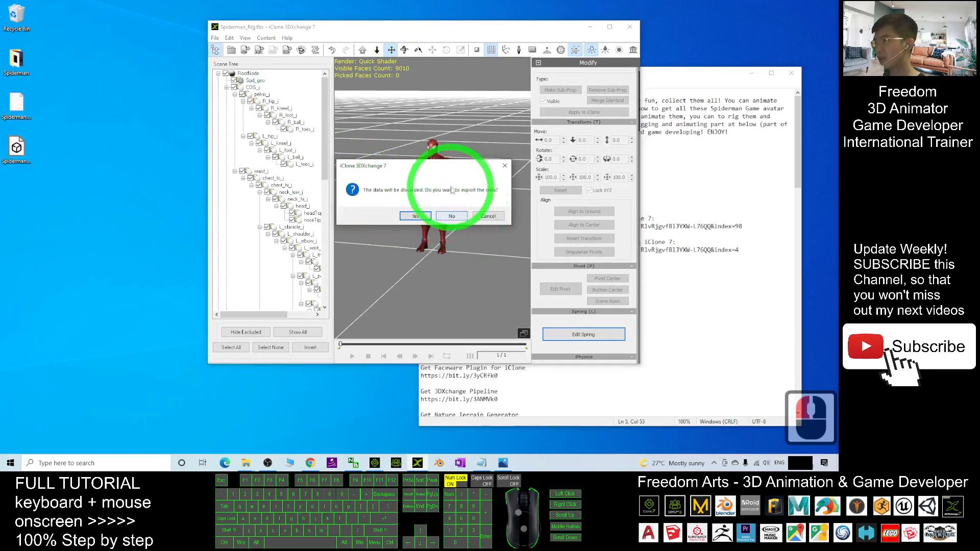
click(451, 216)
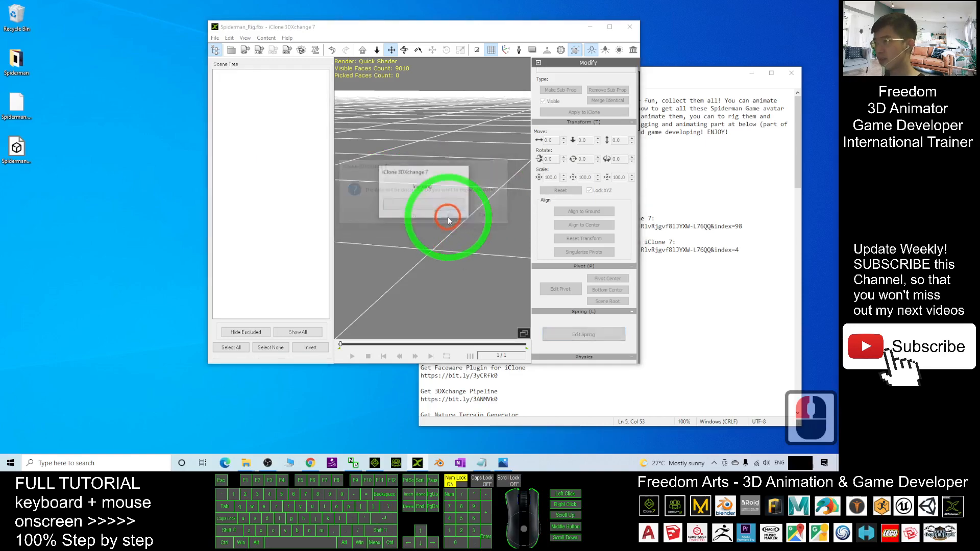
click(610, 28)
- Show the human reference dummy at the Spiderman model's position for size comparison
scroll(433, 212, down, 10)
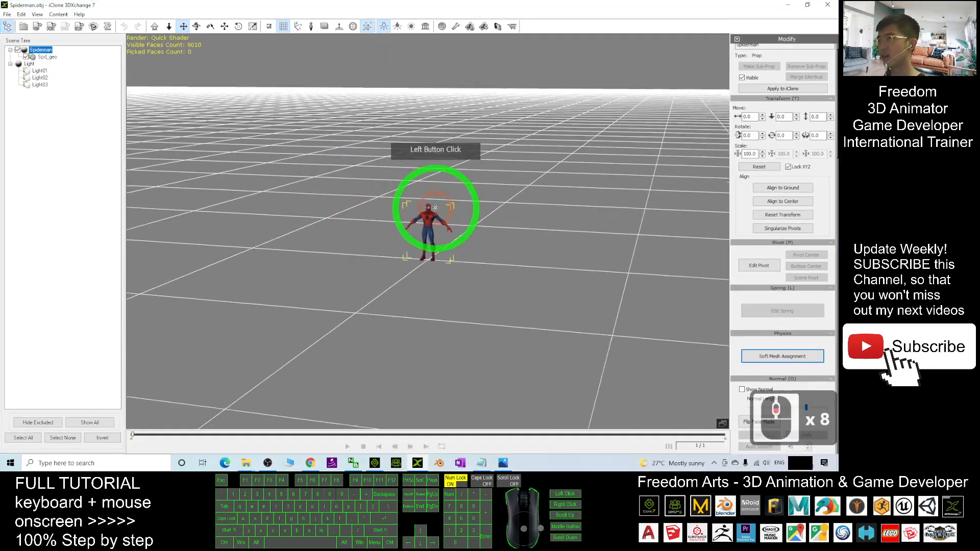
click(311, 26)
scroll(427, 120, down, 9)
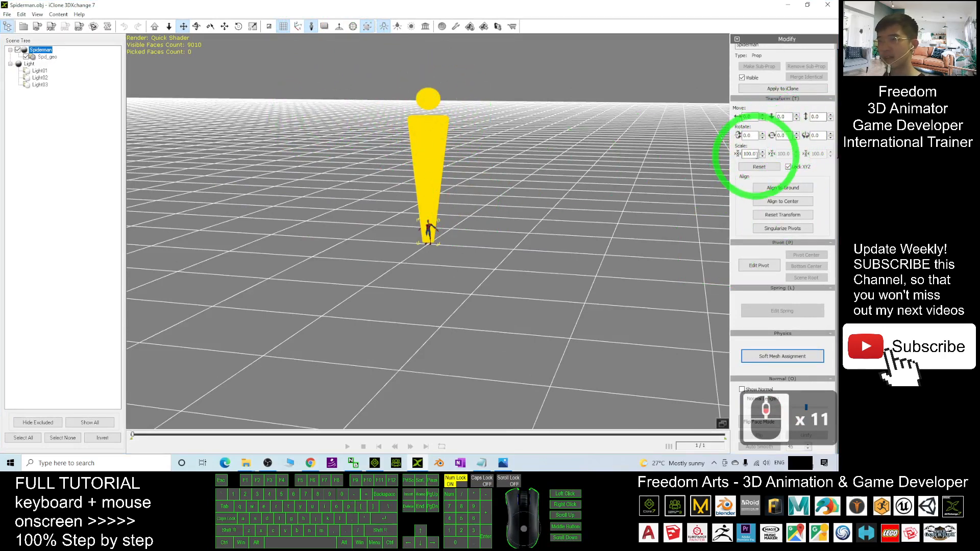
- Set the Spiderman model's scale to 500 with the axes locked together
drag(757, 154, 592, 146)
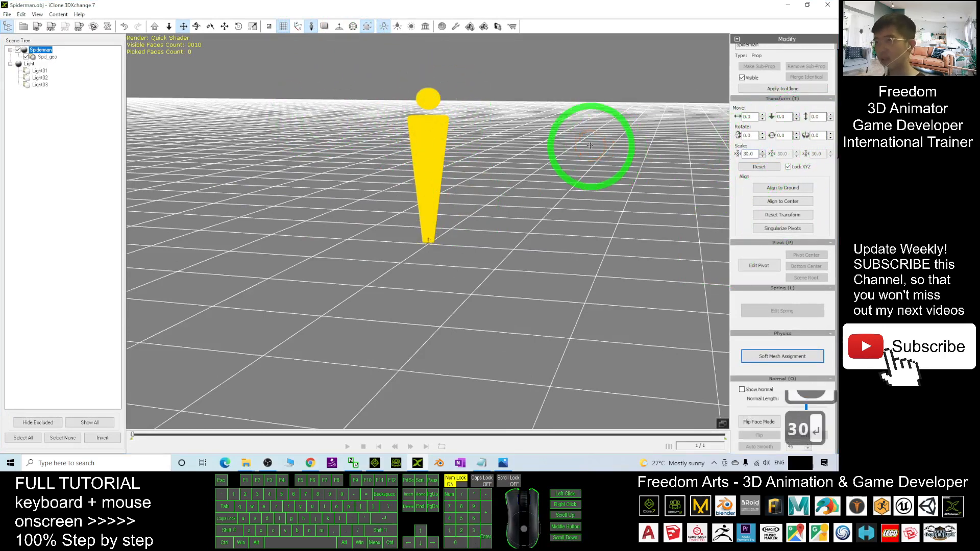
click(569, 153)
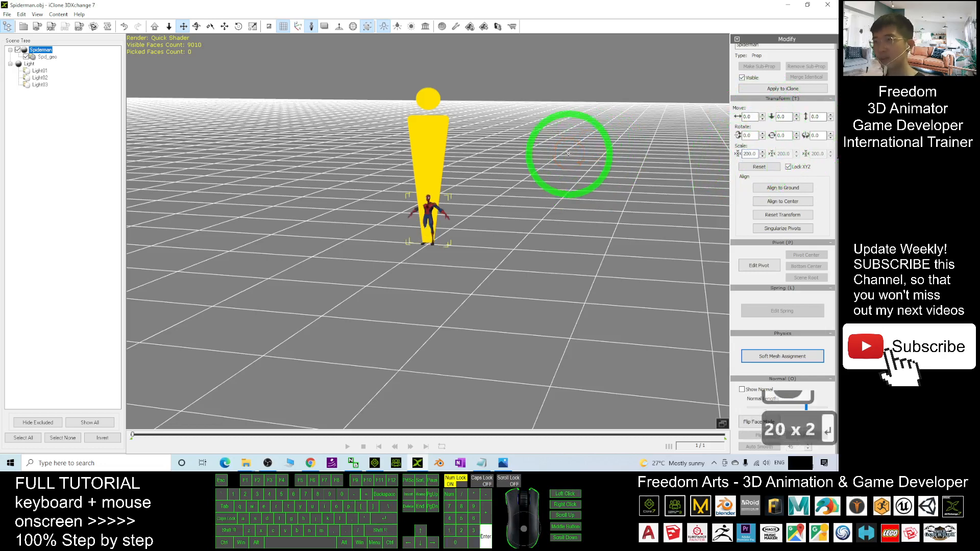
drag(757, 153, 563, 153)
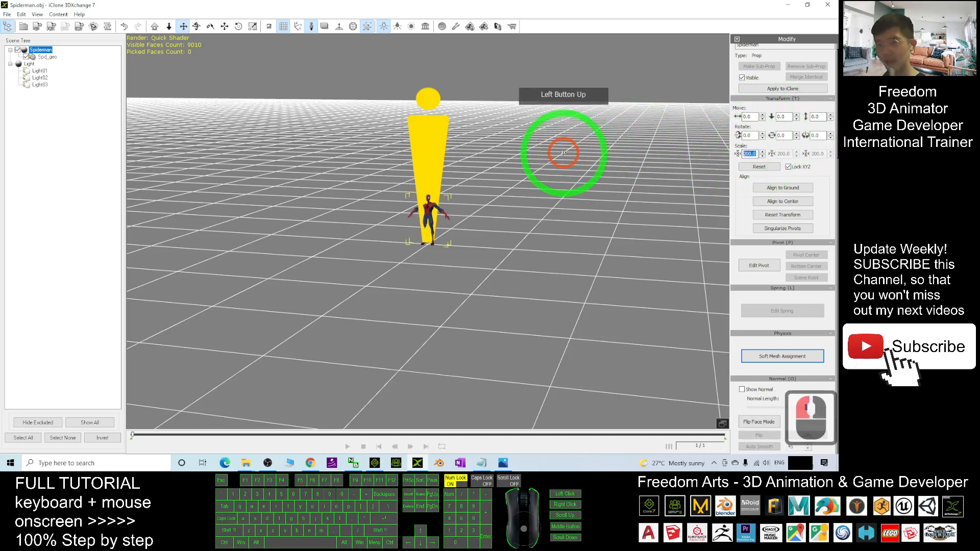
text(500)
key(Return)
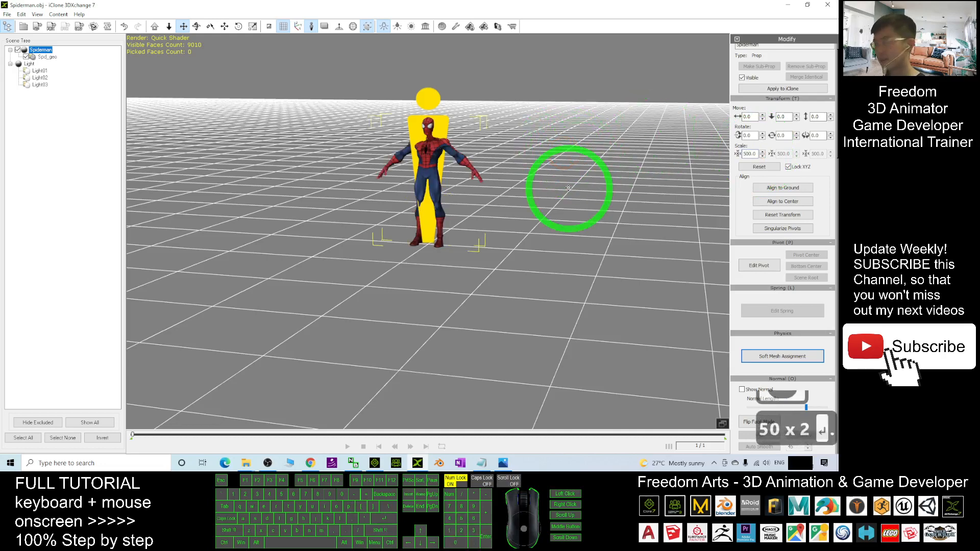
- Scale the Spiderman model uniformly to about 610 so that its height matches the reference dummy
key(e)
key(r)
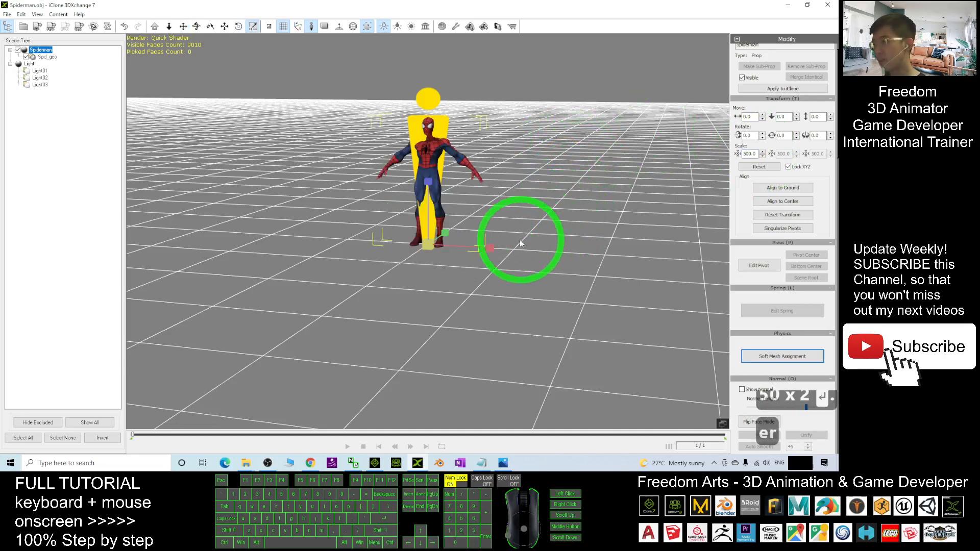
drag(432, 246, 443, 231)
scroll(450, 231, up, 6)
scroll(452, 231, down, 4)
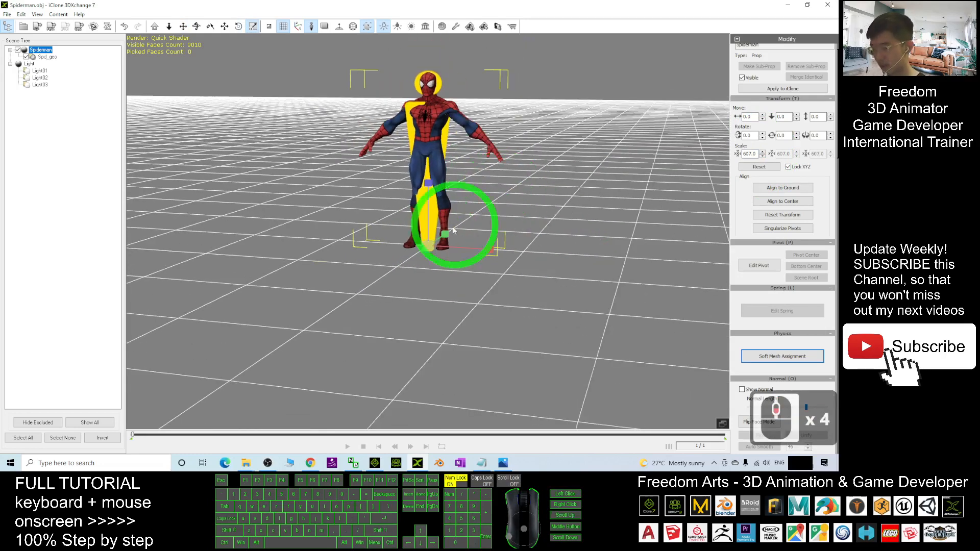
drag(428, 250, 431, 244)
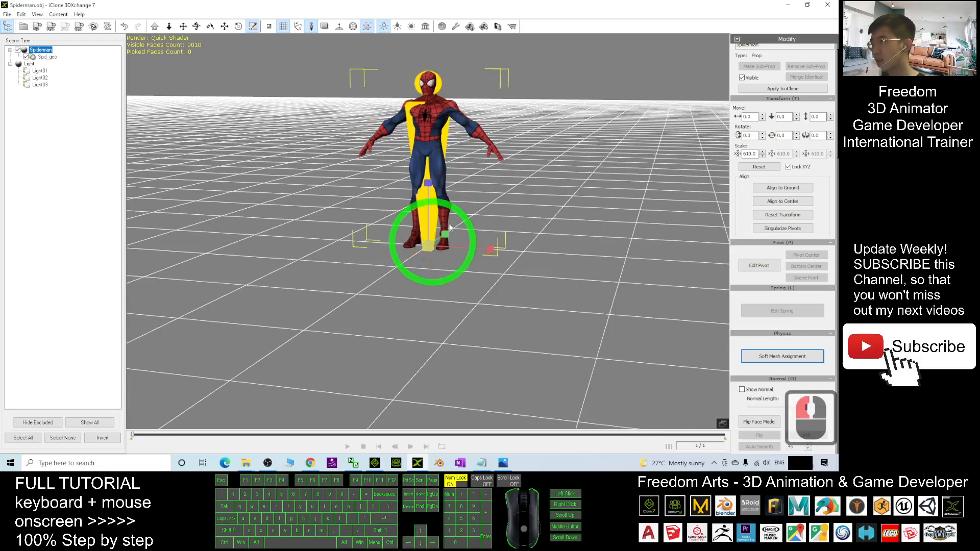
- Check the scaled Spiderman against the dummy from another angle and reset the model's transform
scroll(546, 145, down, 3)
key(x)
drag(551, 144, 553, 299)
key(c)
scroll(513, 200, up, 9)
key(x)
key(c)
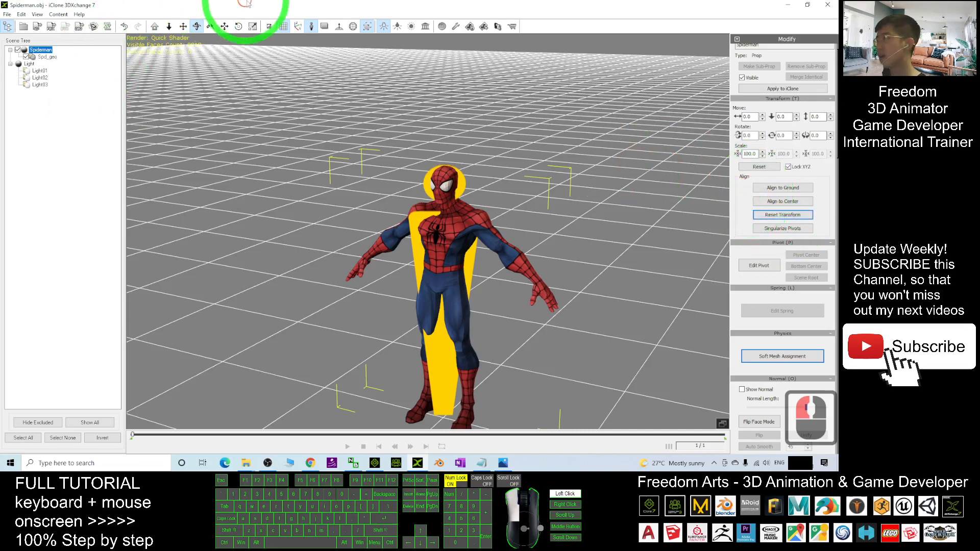
- Export the Spiderman model as an FBX to the Desktop, using the optimized Maya target preset with embedded textures
drag(248, 4, 524, 62)
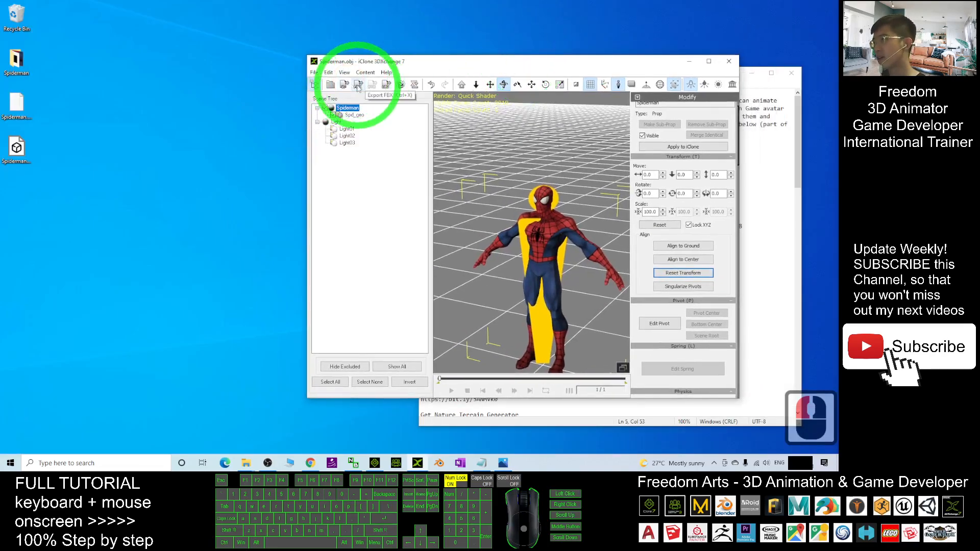
click(356, 85)
click(450, 342)
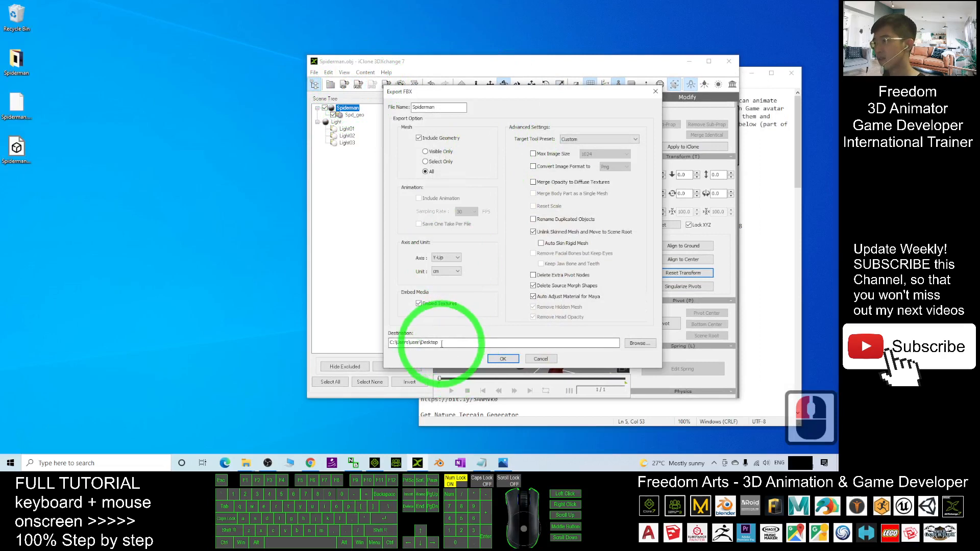
click(595, 138)
click(590, 170)
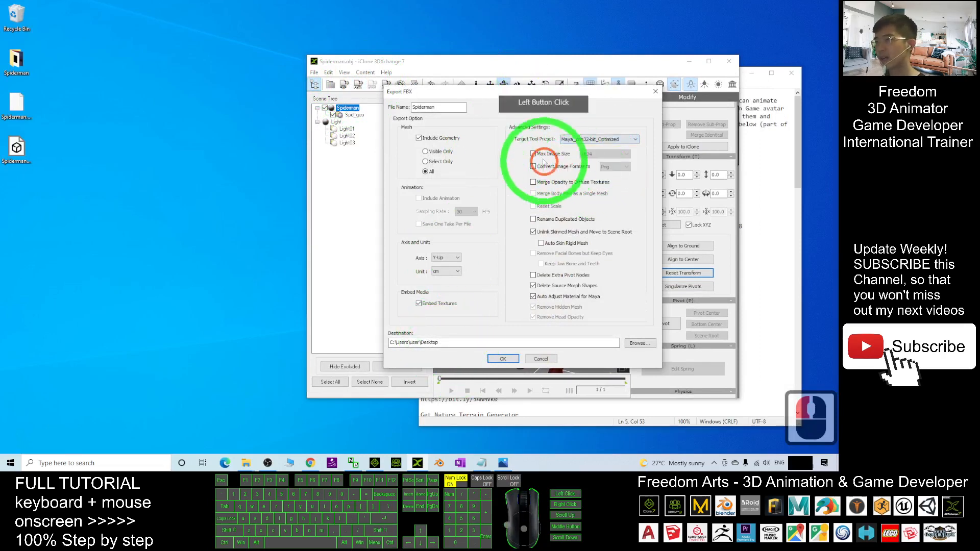
click(438, 107)
click(513, 359)
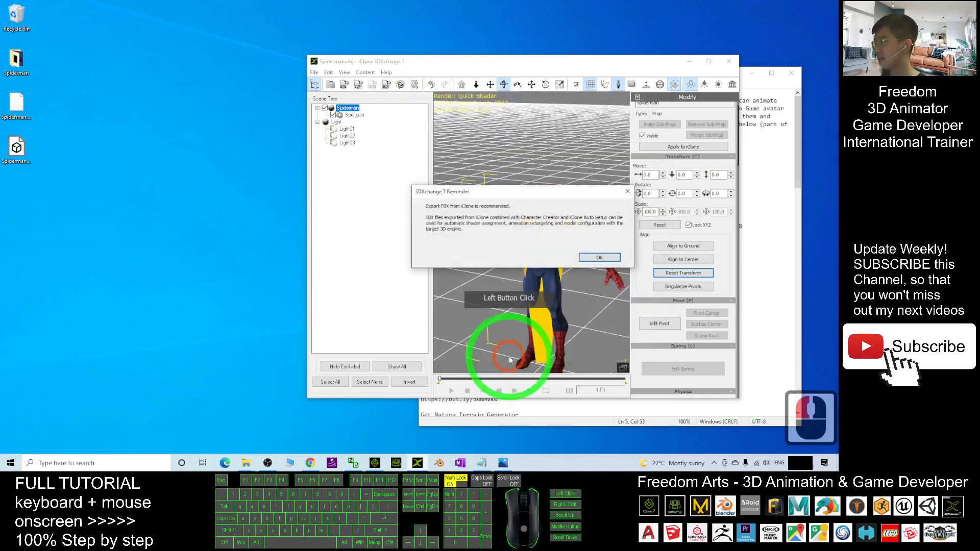
click(596, 258)
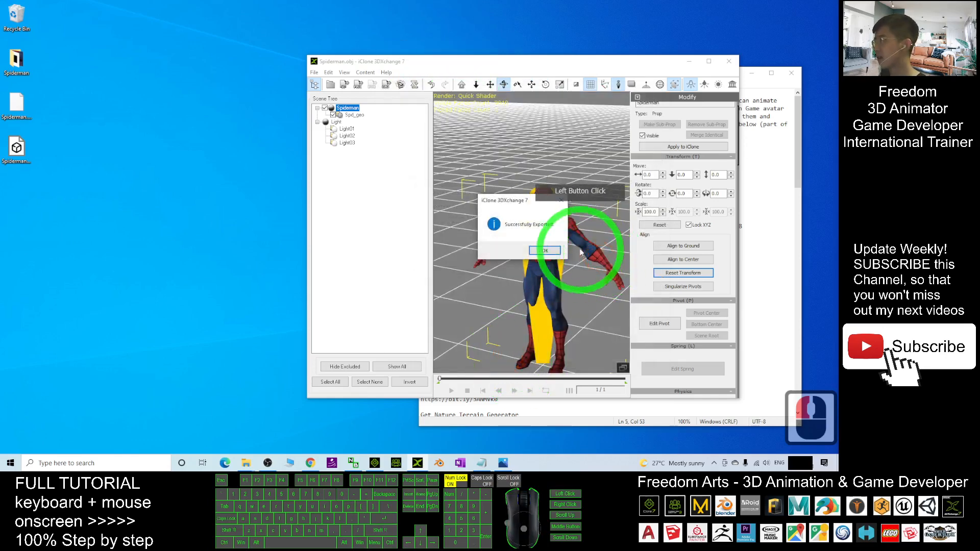
click(545, 250)
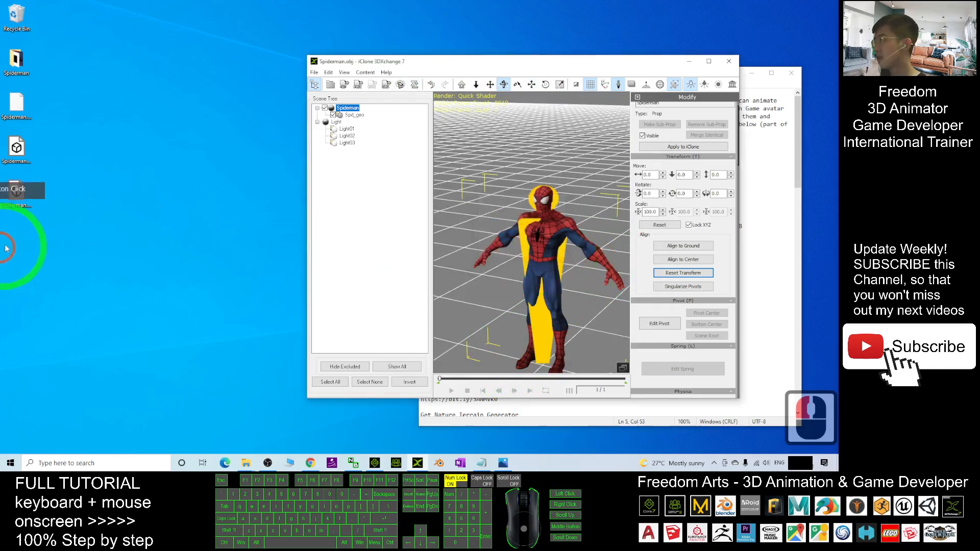
double_click(18, 217)
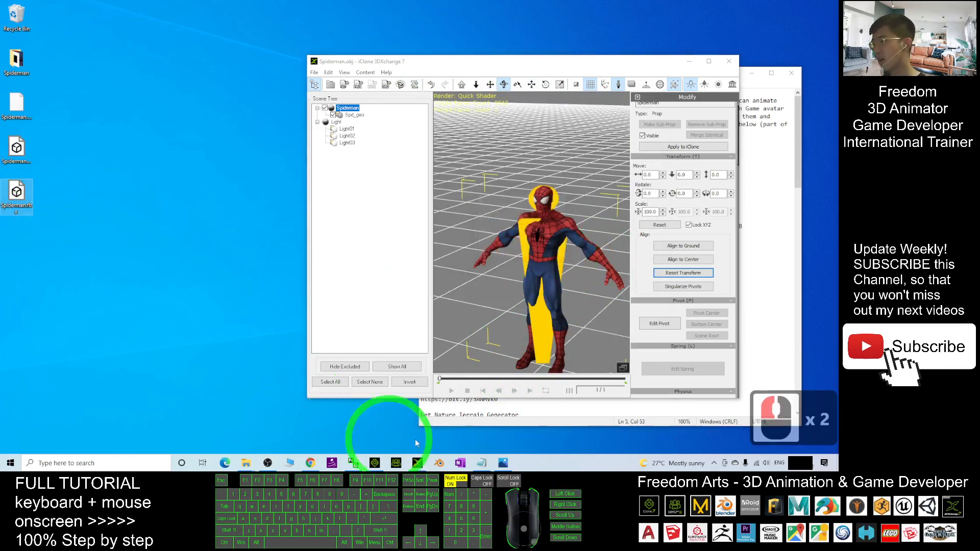
- Switch to Chrome and open mixamo.com in a new tab
click(311, 464)
click(222, 5)
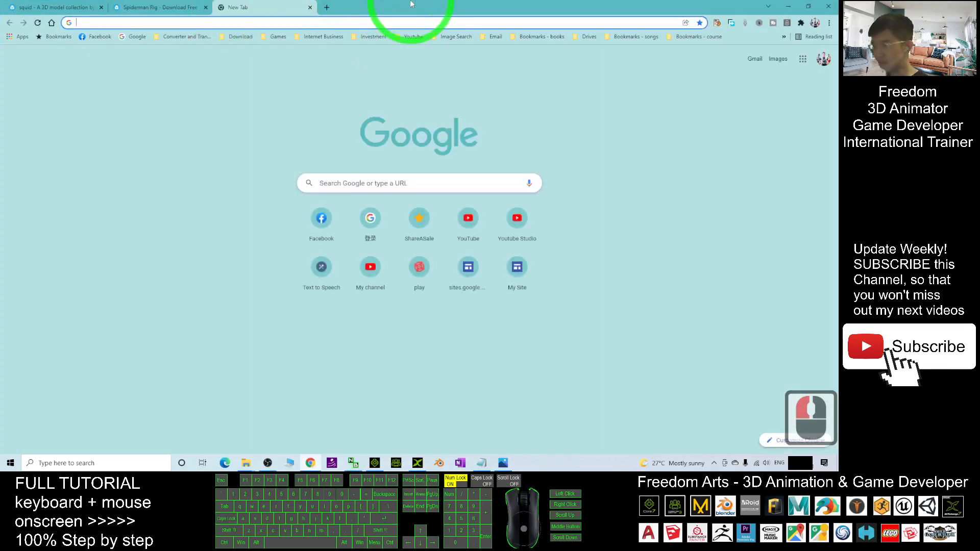
text(mixamo.com)
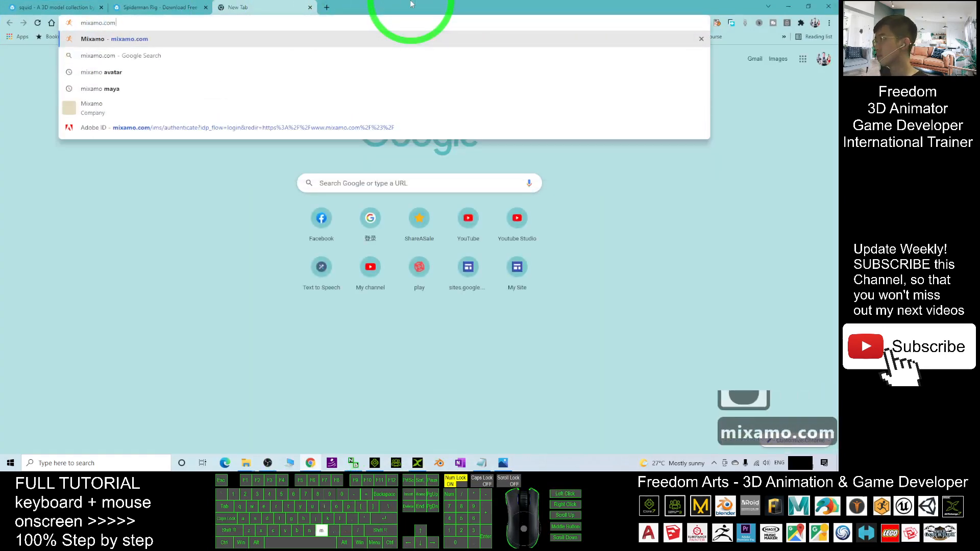
key(Return)
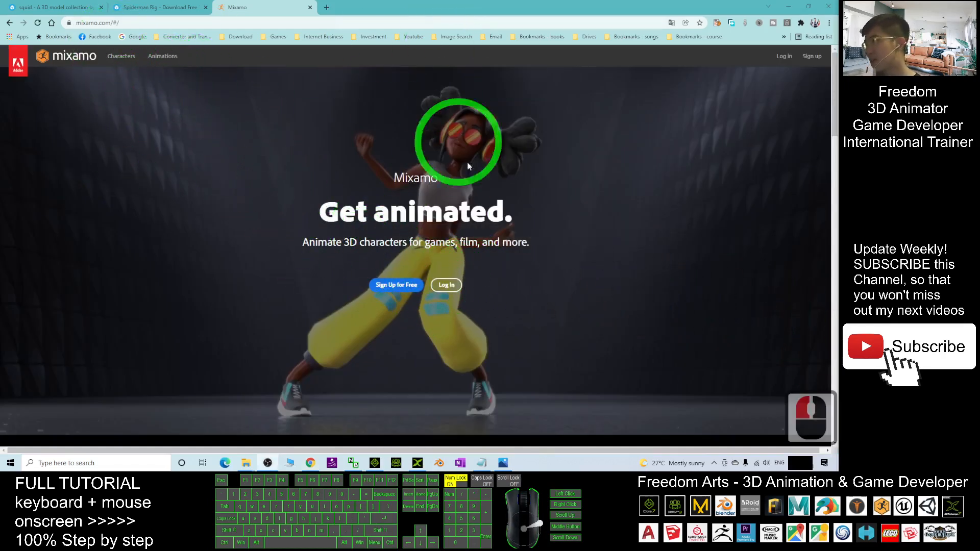
- Log in to Mixamo by continuing with the Google account
click(447, 287)
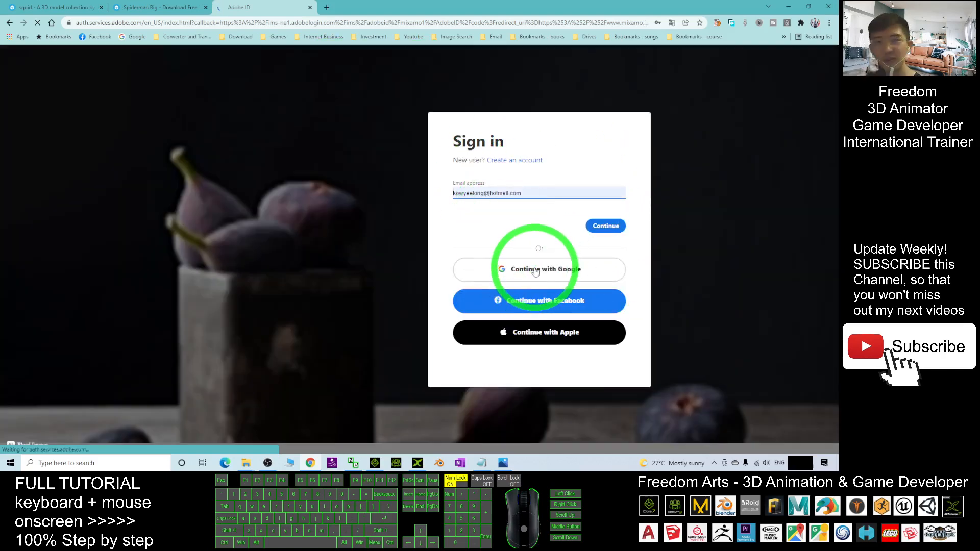
click(535, 272)
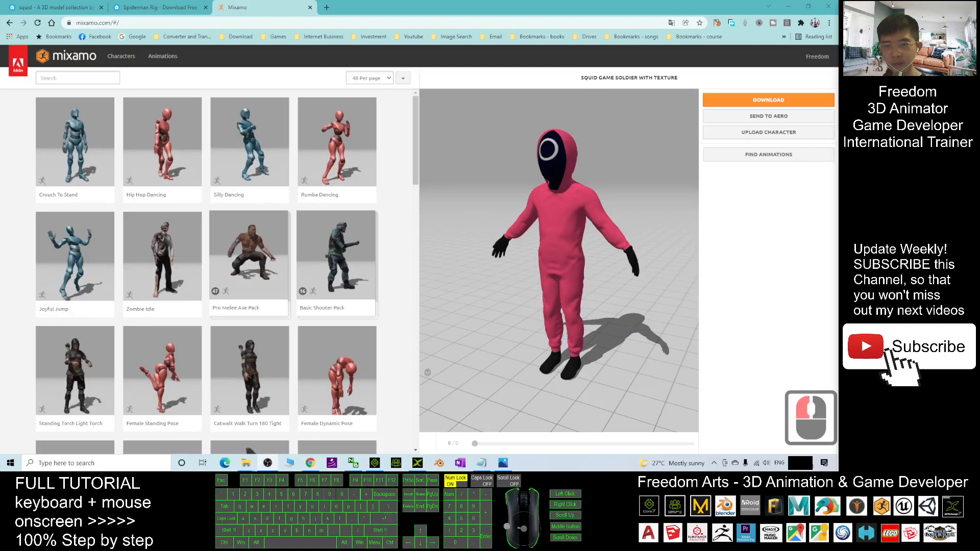
click(332, 158)
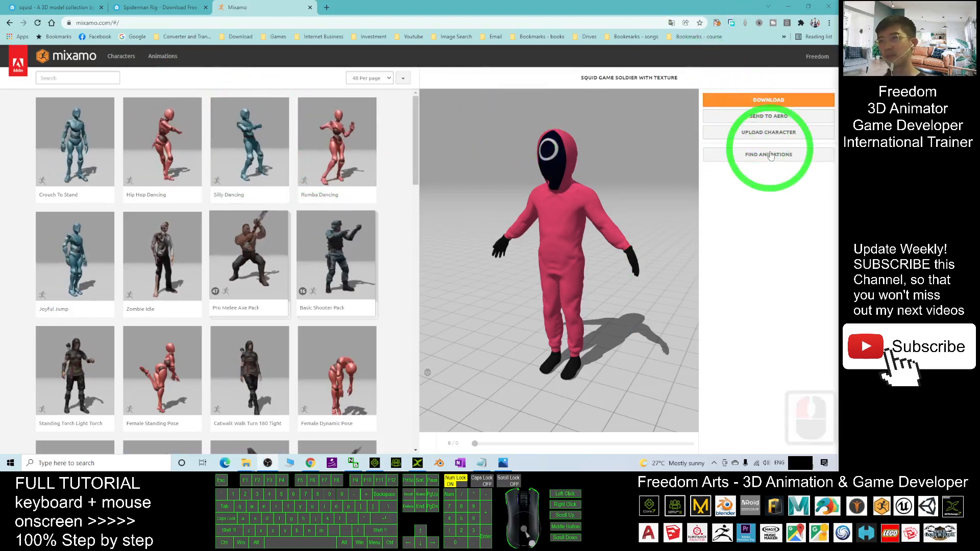
- Upload the exported Spiderman FBX from the desktop to Mixamo as a new character
click(762, 136)
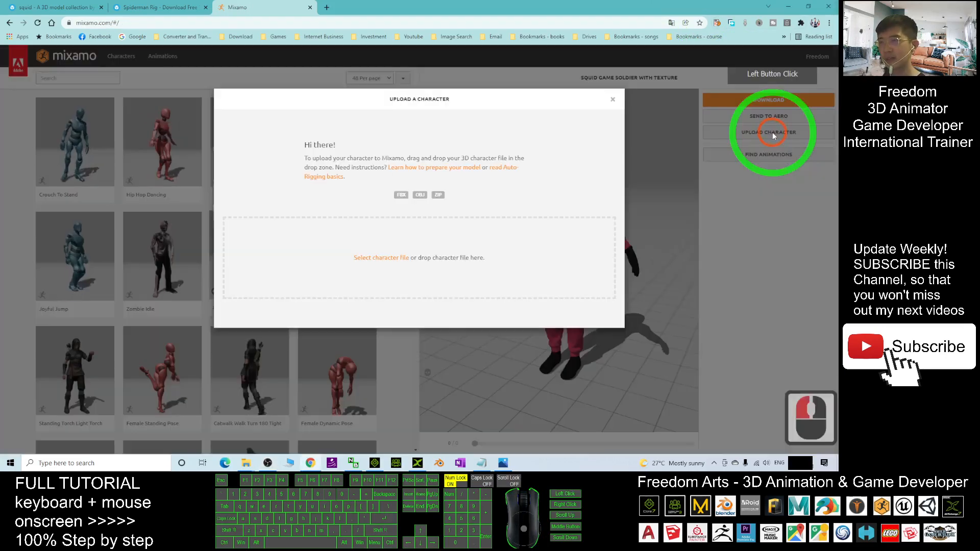
double_click(601, 4)
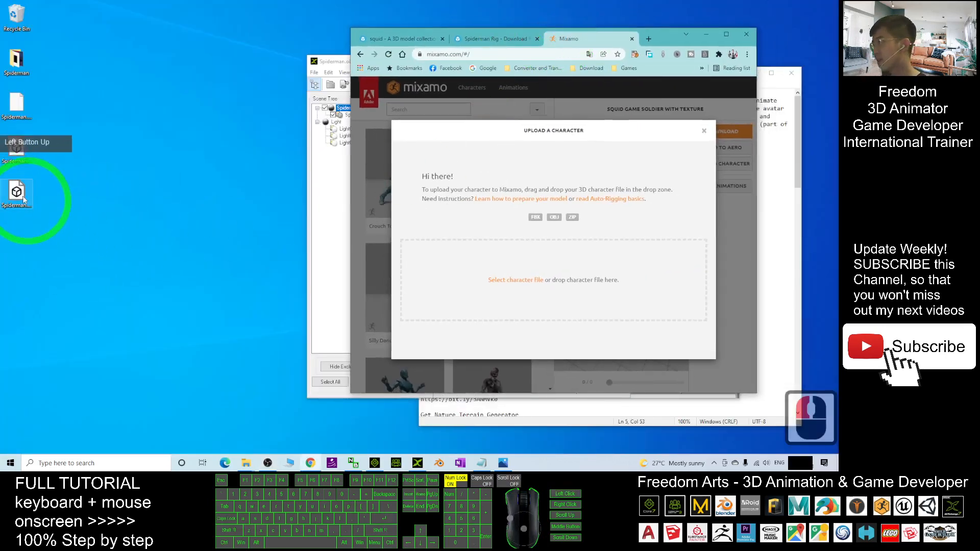
click(31, 193)
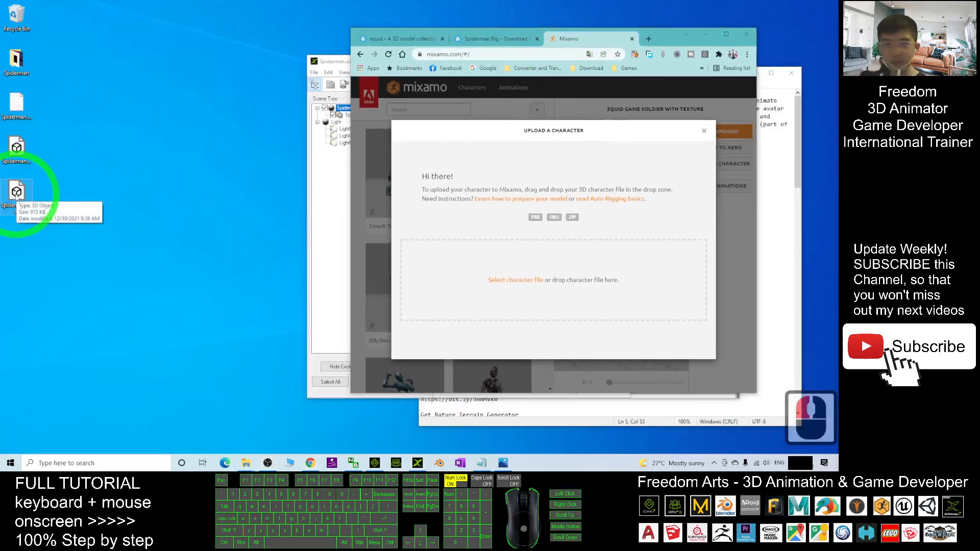
drag(26, 200, 524, 295)
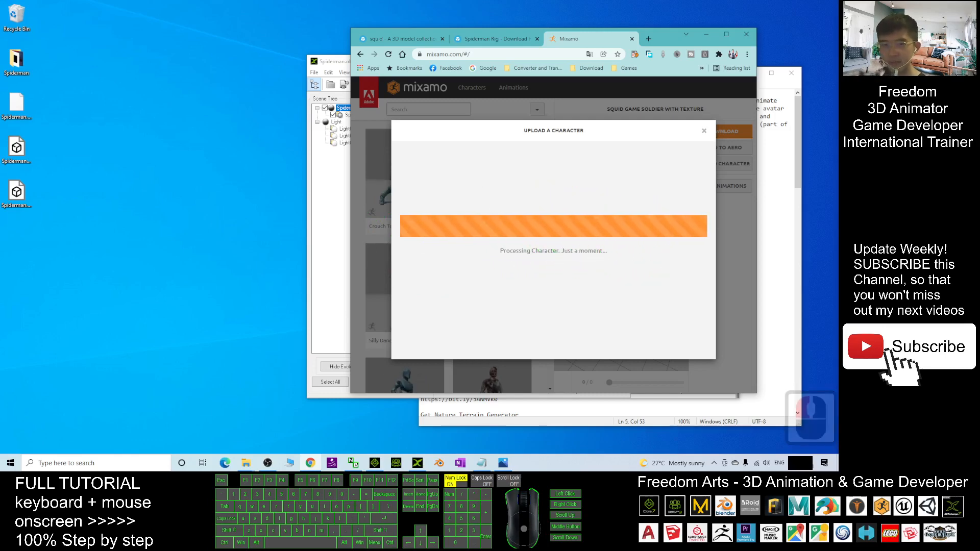
click(727, 36)
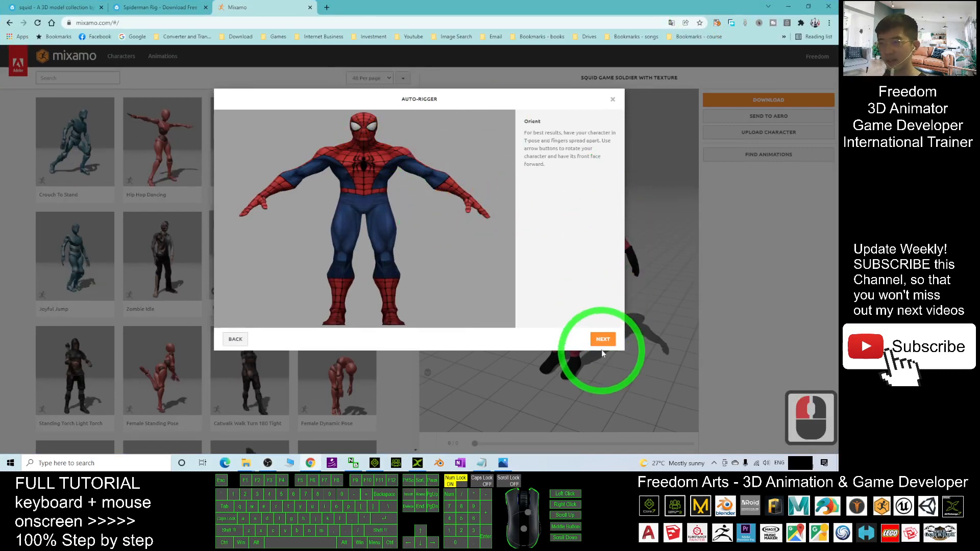
- Place the chin, wrist, elbow, knee and groin markers on Spiderman with symmetry and start auto-rigging with Standard Skeleton (65)
click(602, 346)
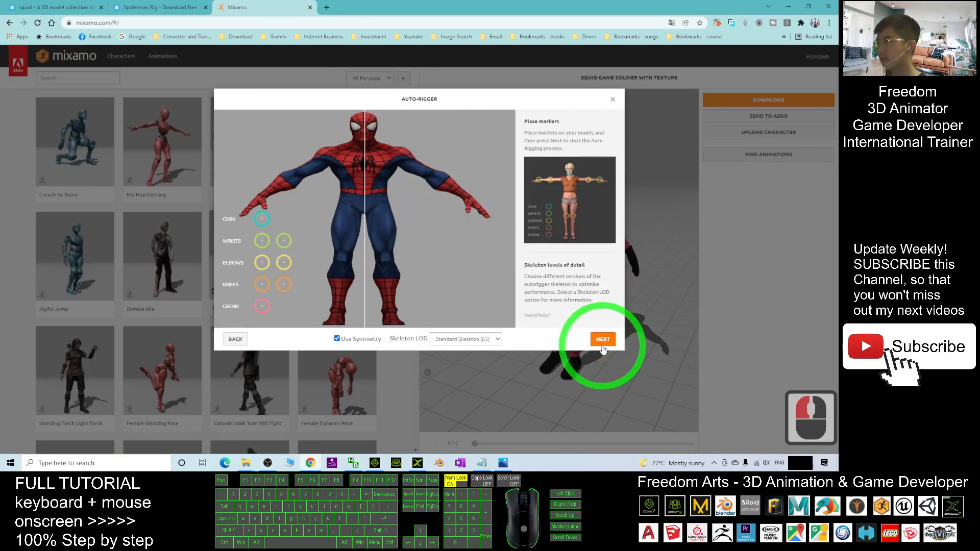
drag(663, 11, 552, 56)
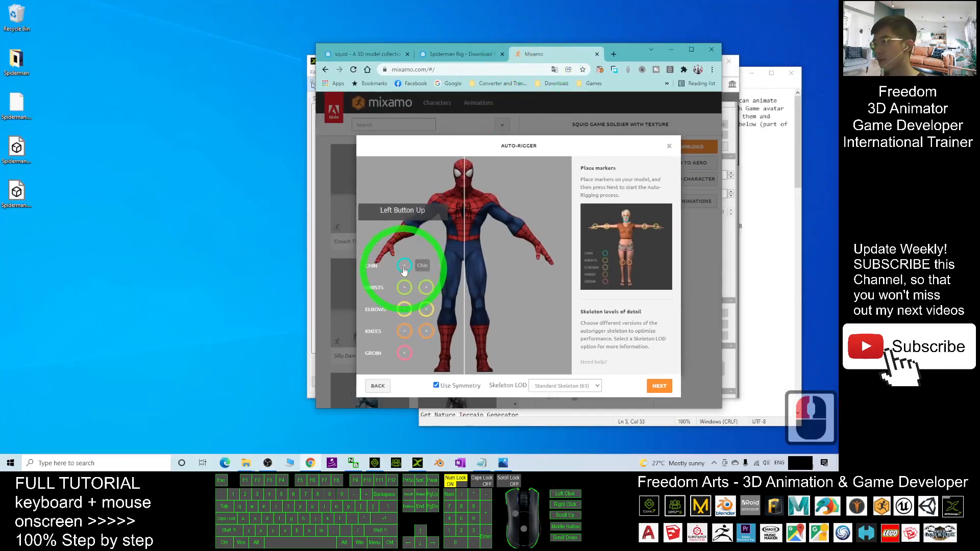
drag(406, 269, 465, 187)
drag(405, 288, 392, 246)
drag(405, 309, 414, 224)
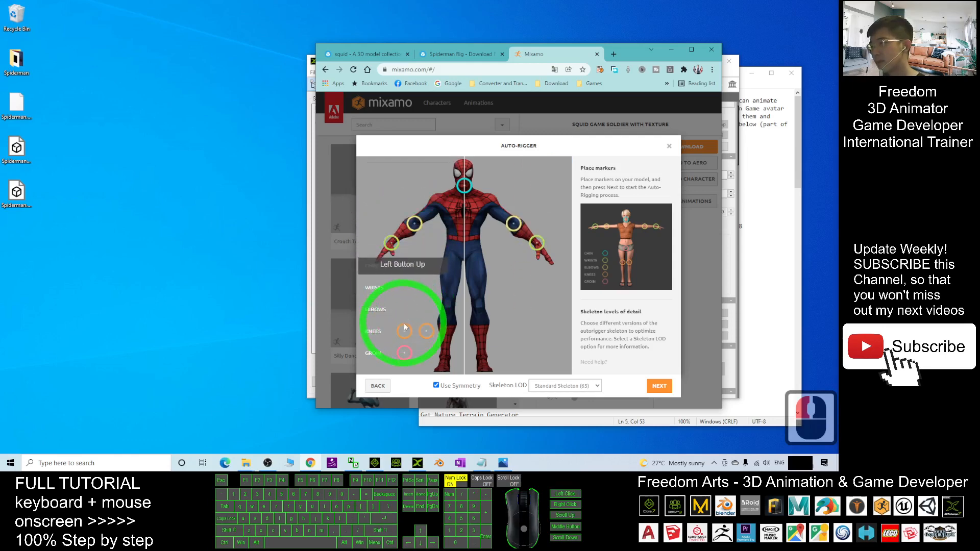
drag(405, 330, 454, 313)
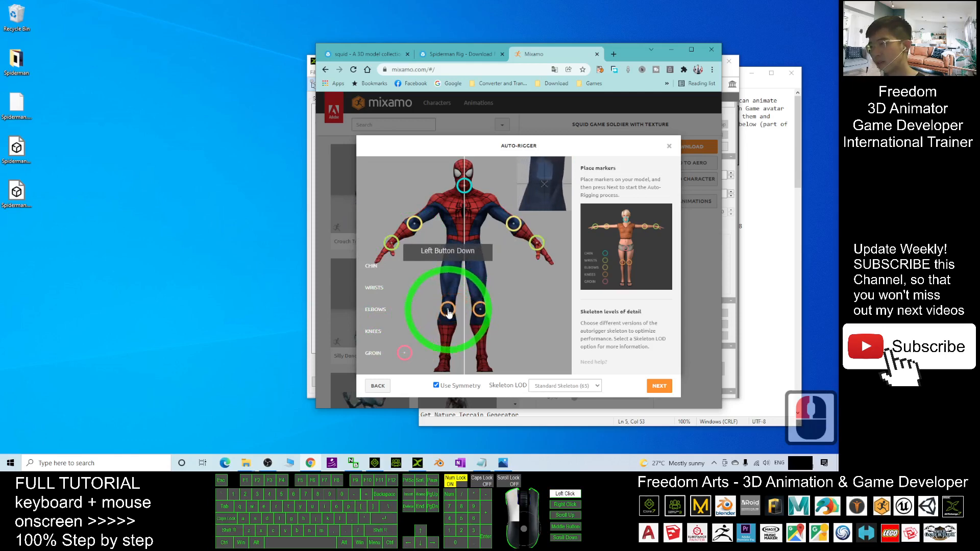
drag(450, 312, 450, 312)
mouse_move(405, 353)
mouse_down()
mouse_move(432, 271)
mouse_move(464, 259)
mouse_up()
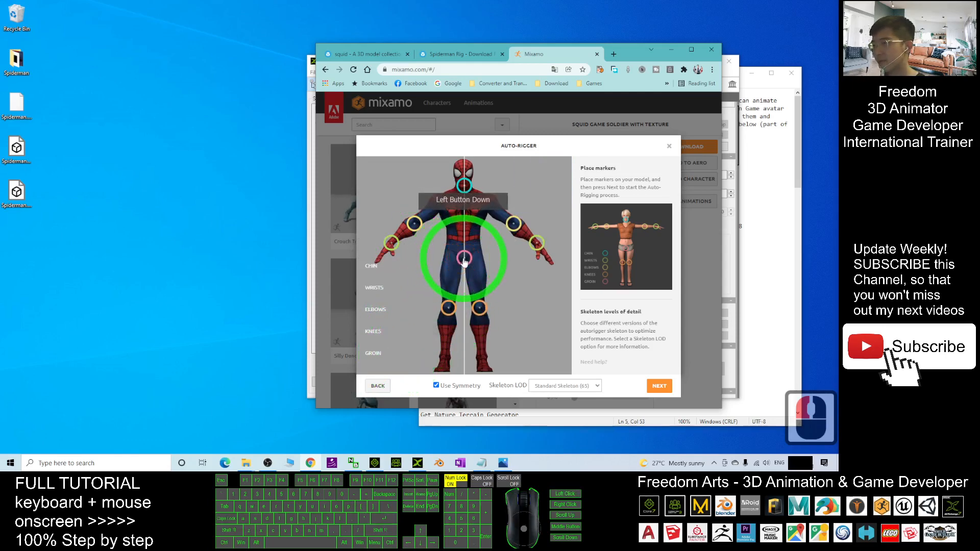
click(662, 389)
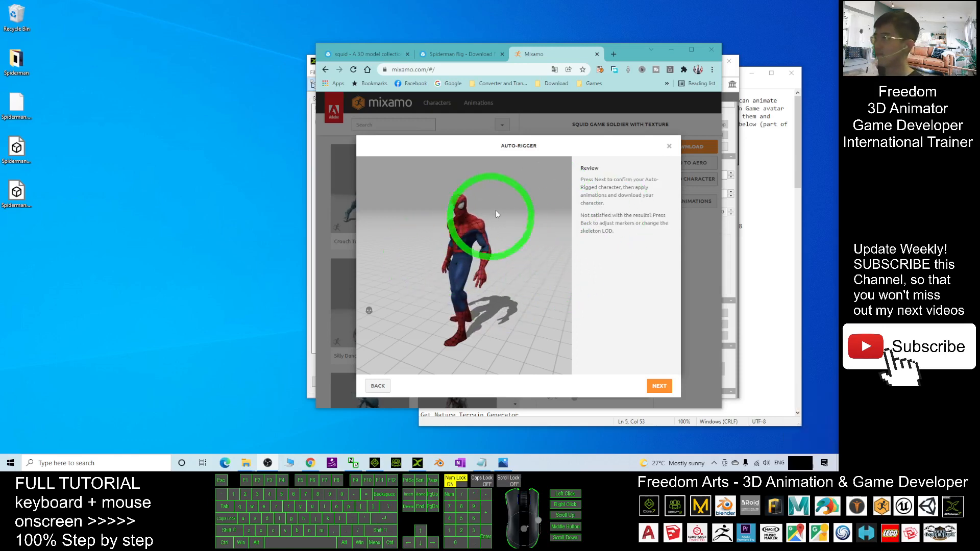
- Review the auto-rigged Spiderman preview from another angle and accept it as the new current character
drag(454, 295, 490, 269)
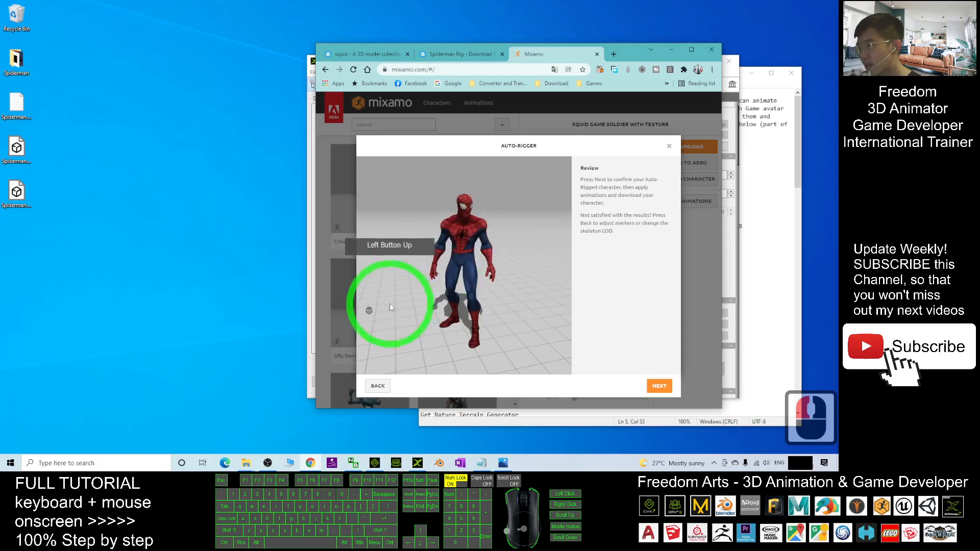
click(659, 386)
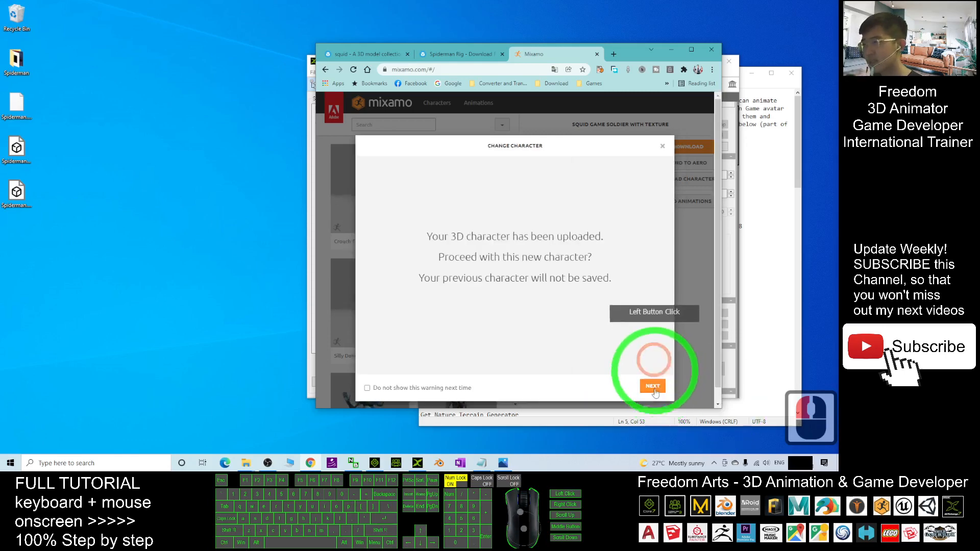
click(652, 389)
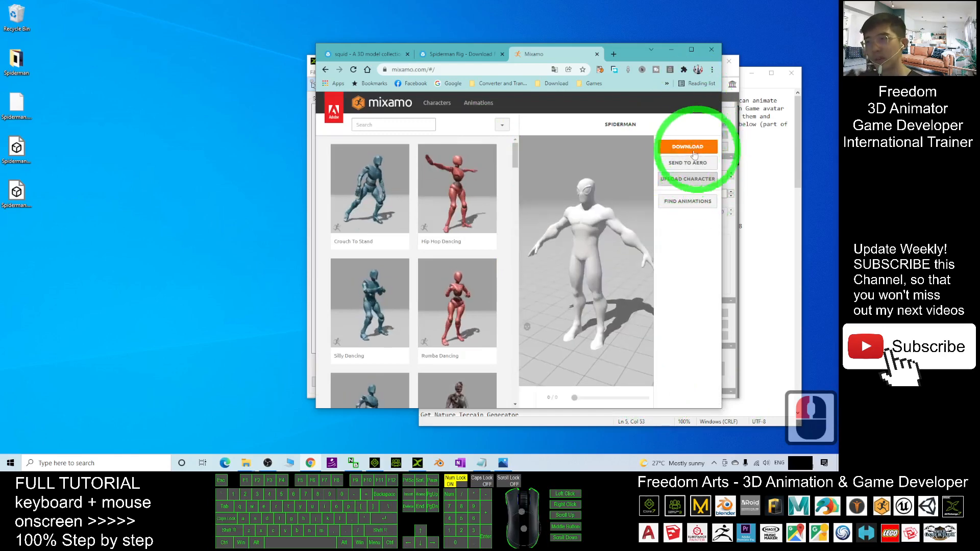
- Download the rigged Spiderman character as FBX Binary (.fbx) in T-pose
click(692, 49)
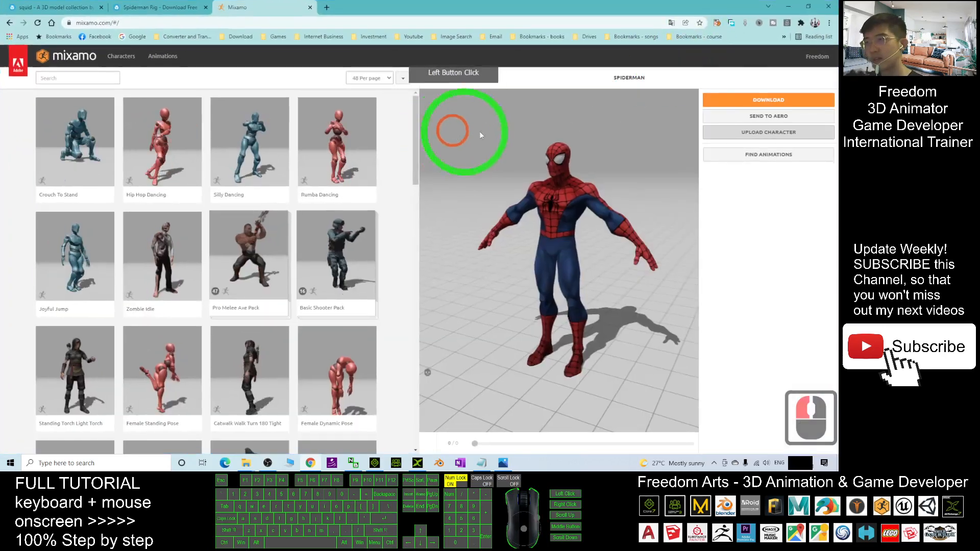
click(731, 103)
click(446, 137)
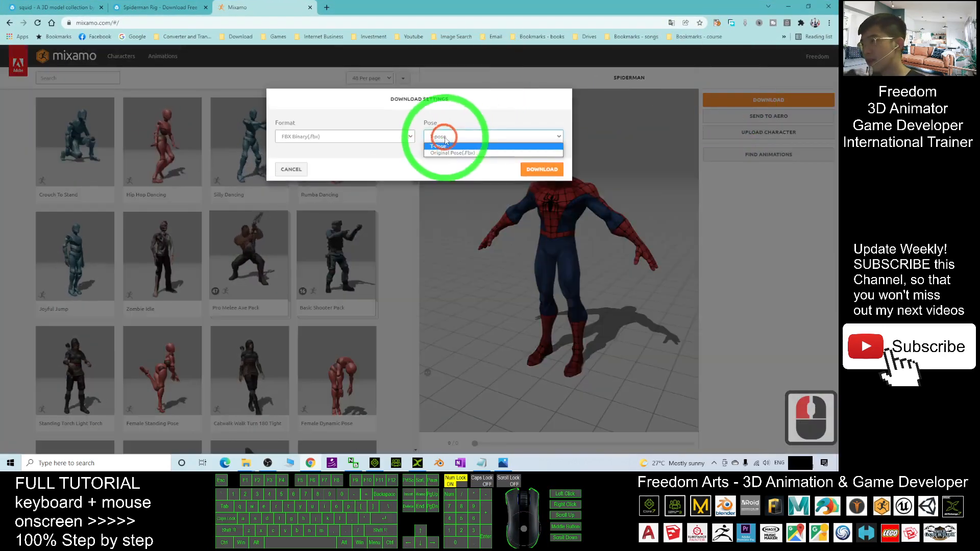
click(446, 148)
click(284, 134)
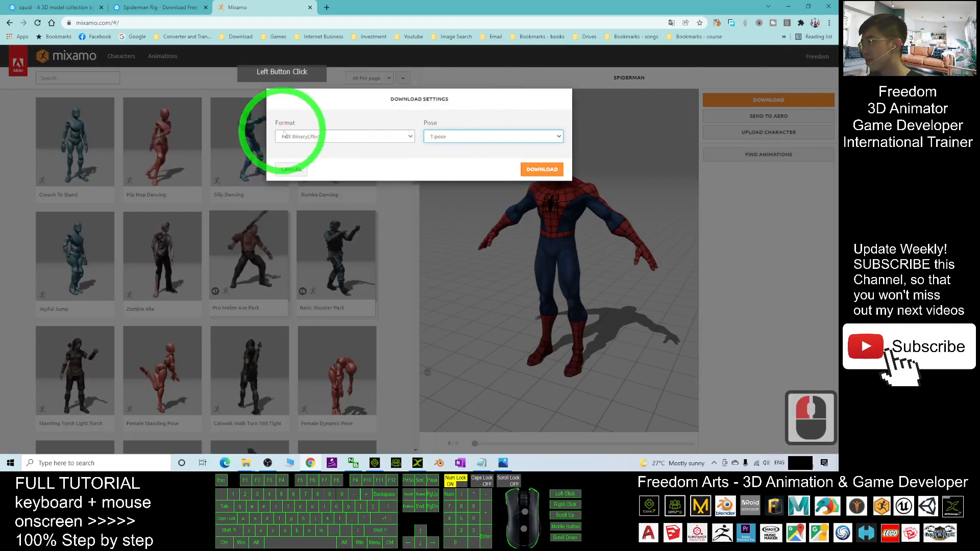
click(541, 169)
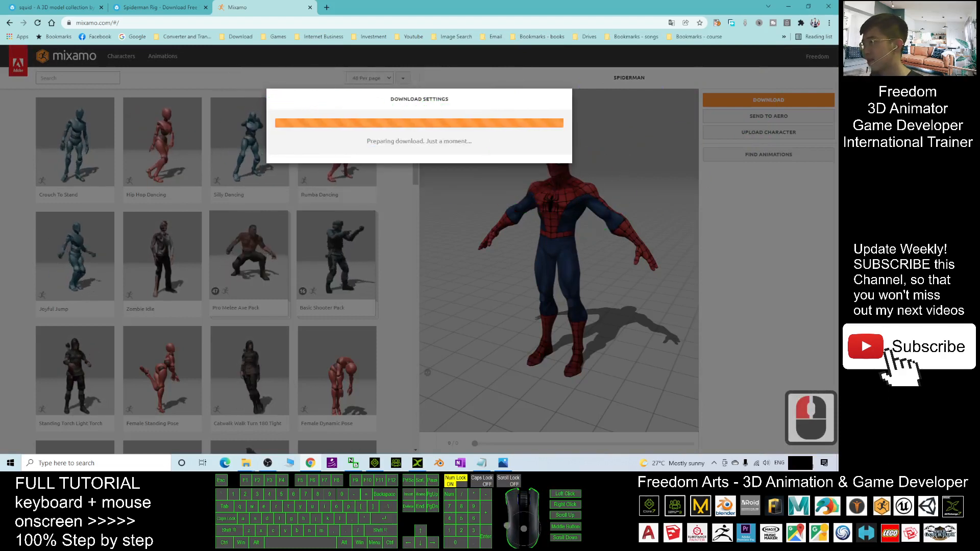
click(544, 251)
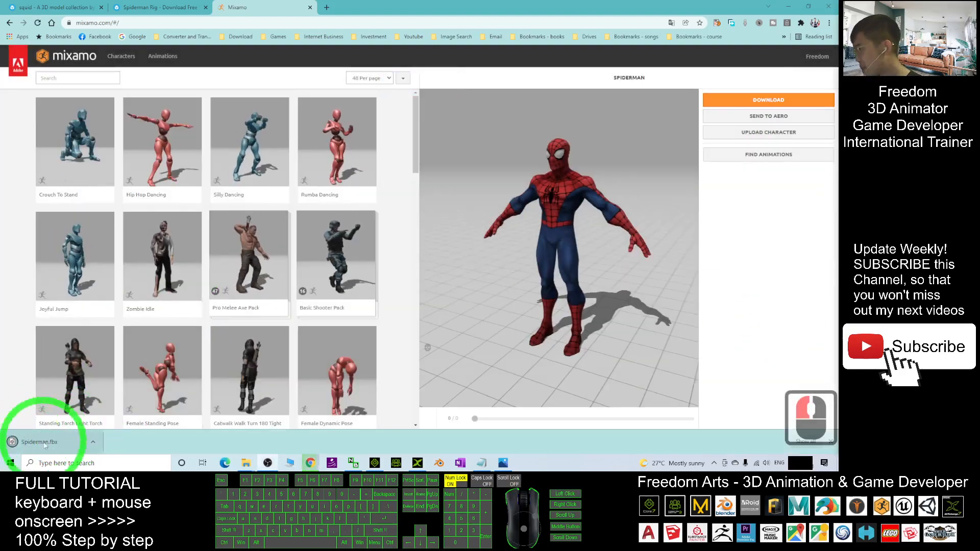
- Show the downloaded Spiderman.fbx in its folder and rename it to Spiderman Tpose.fbx
click(92, 443)
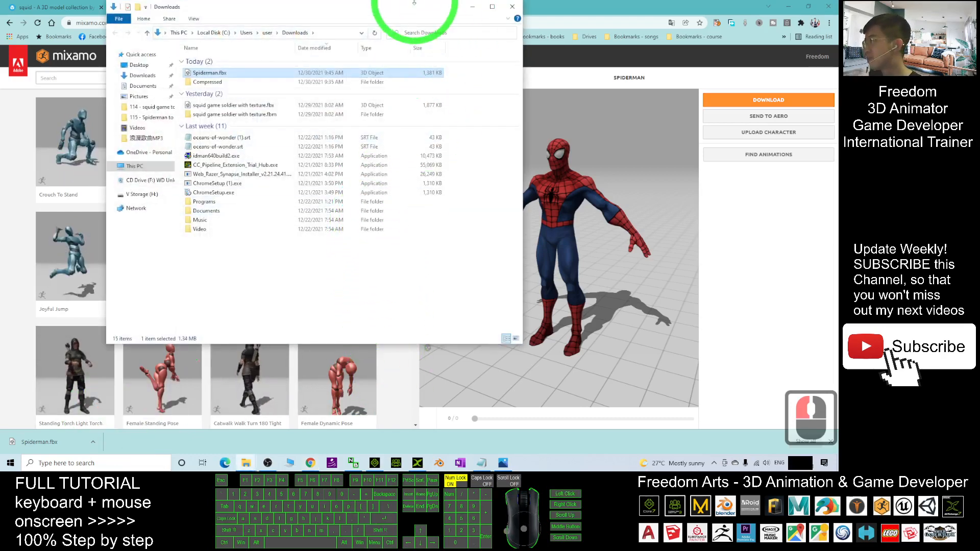
drag(328, 13, 503, 69)
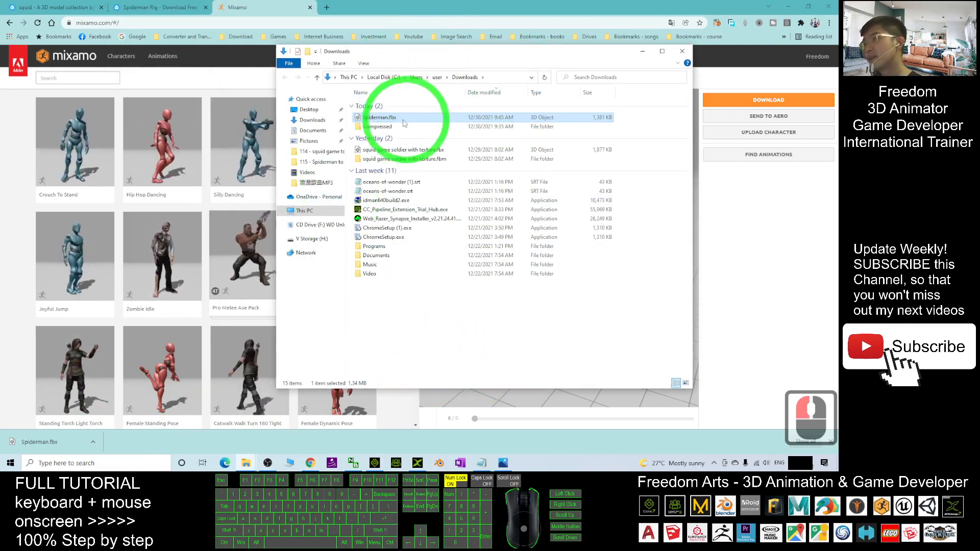
right_click(389, 122)
click(415, 276)
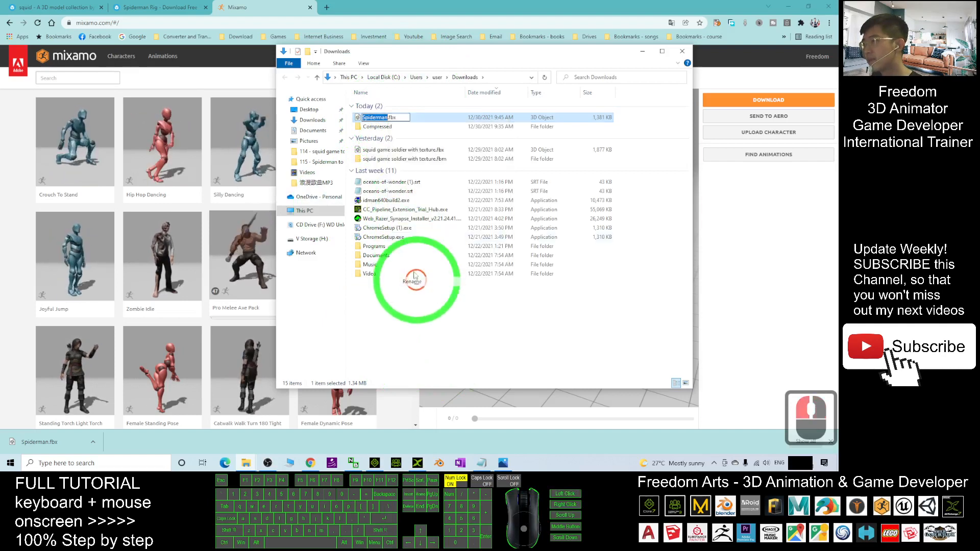
click(384, 121)
click(600, 161)
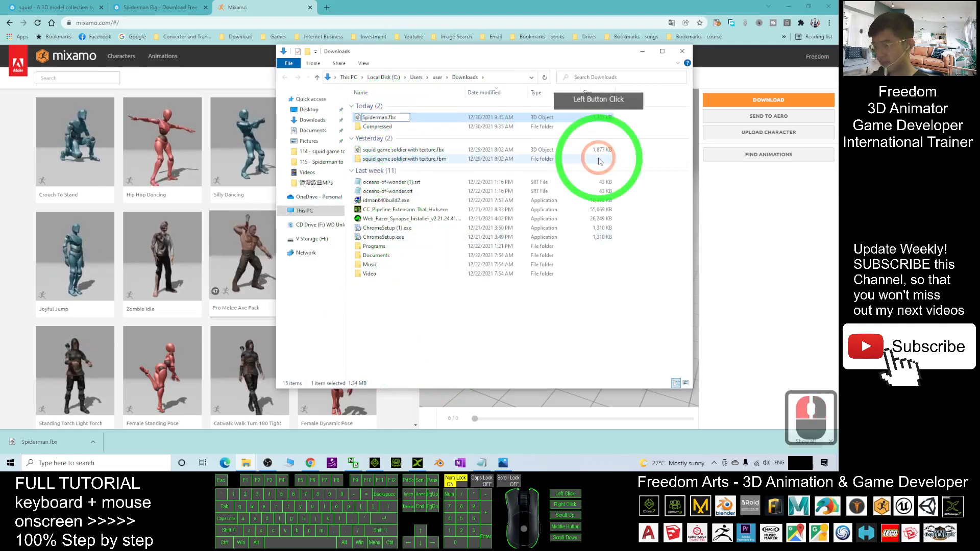
text(Tpose)
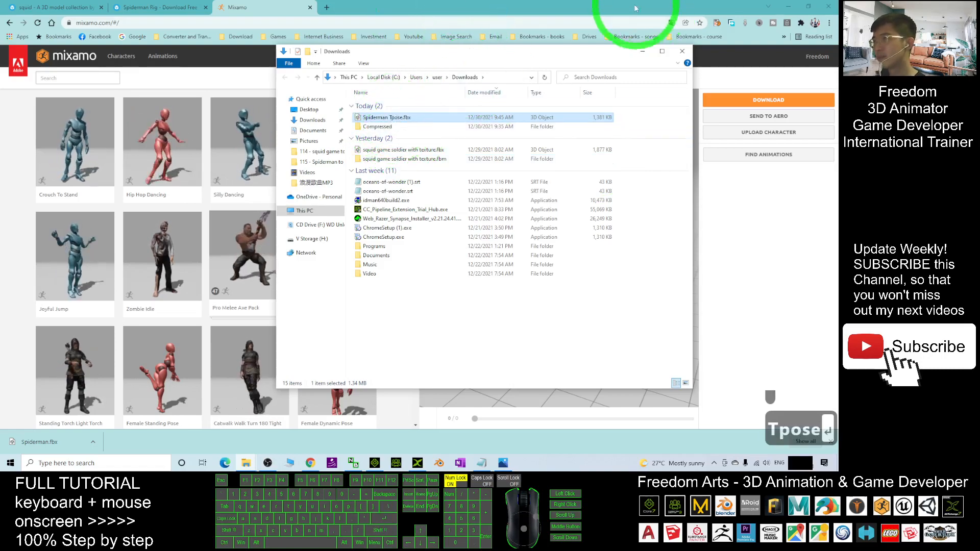
- Switch to 3DXchange and clear the current Spiderman model from the scene
click(798, 6)
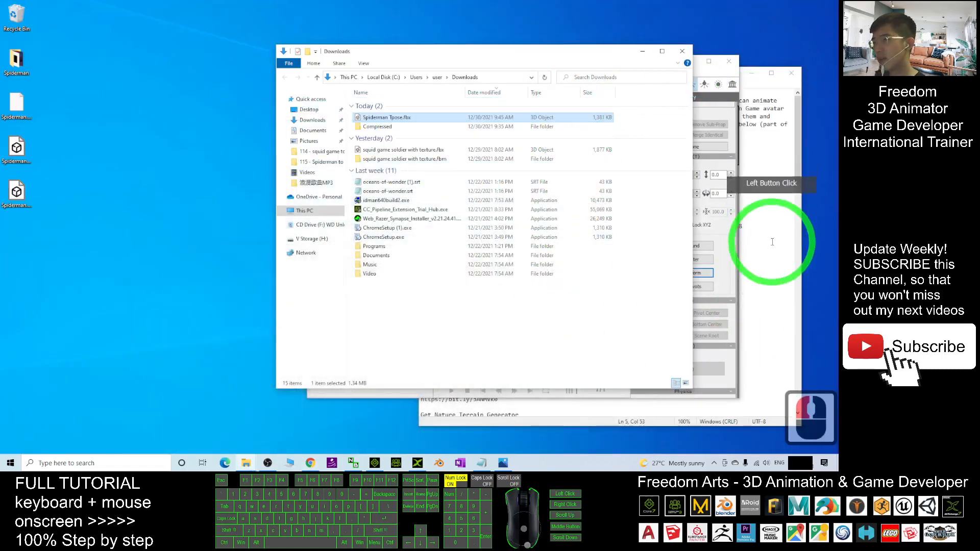
click(717, 73)
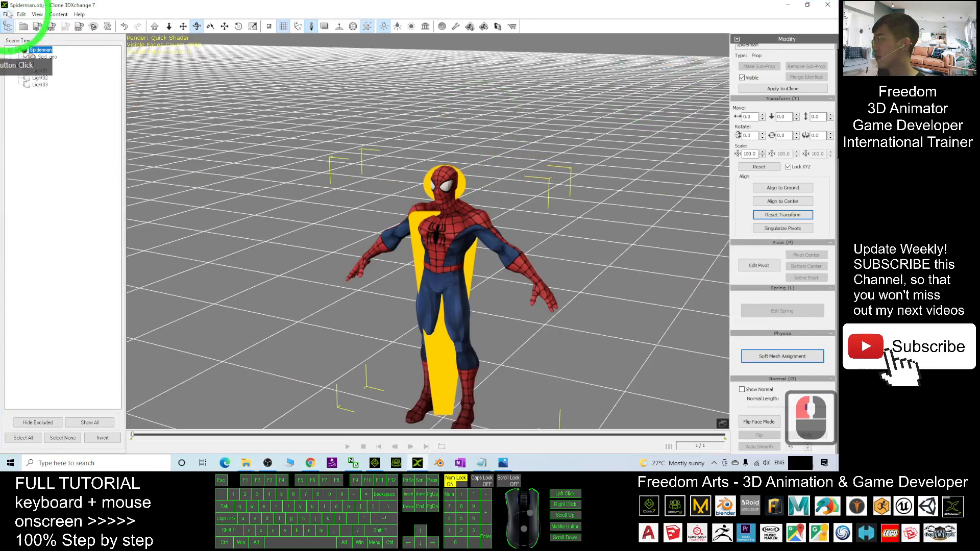
click(9, 14)
click(11, 25)
click(455, 253)
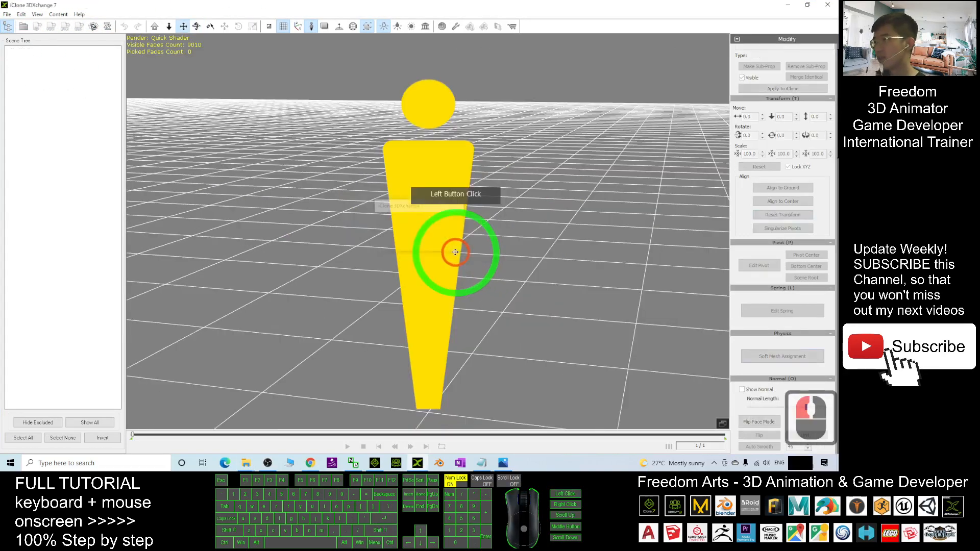
- Try to import Spiderman Tpose.fbx from the Downloads folder directly into 3DXchange with the default FBX import settings
drag(462, 6, 216, 83)
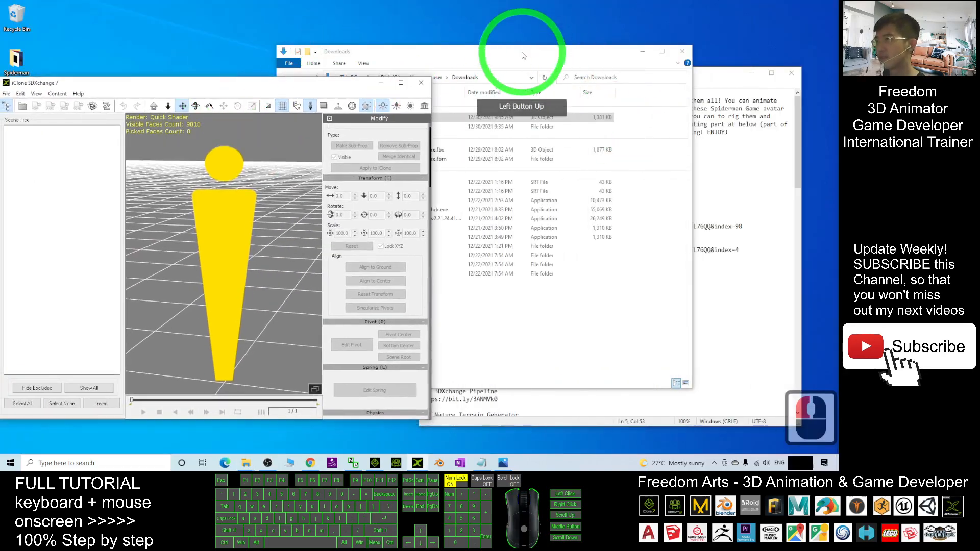
drag(523, 56, 663, 74)
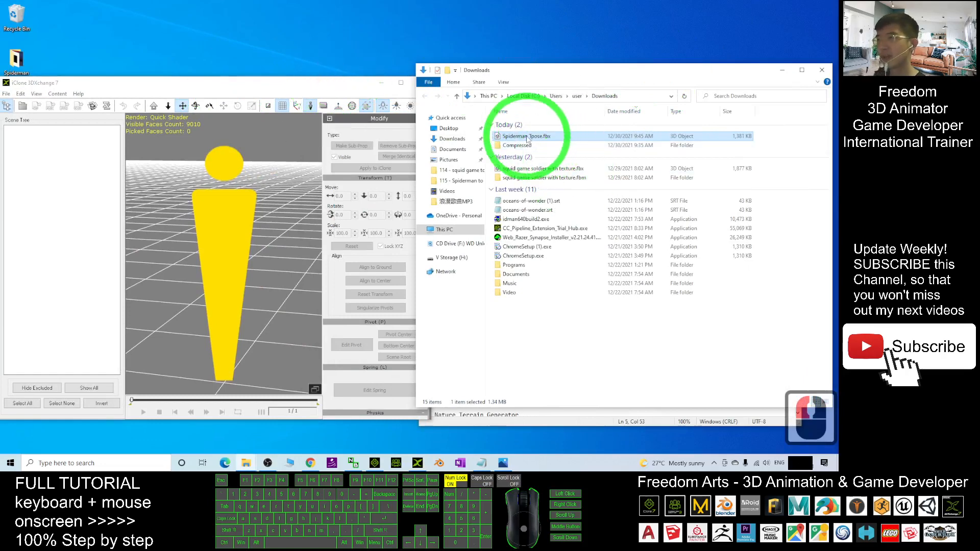
drag(526, 136, 244, 324)
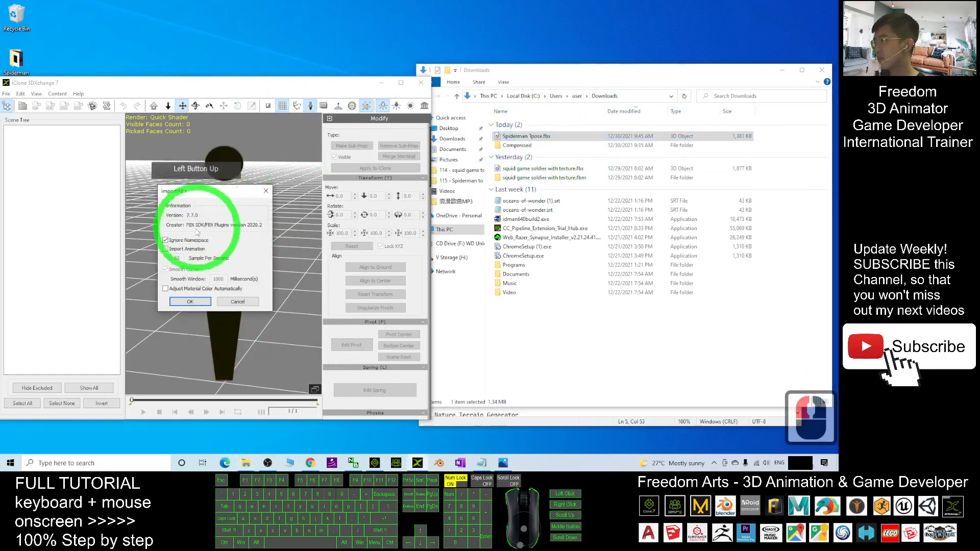
click(190, 301)
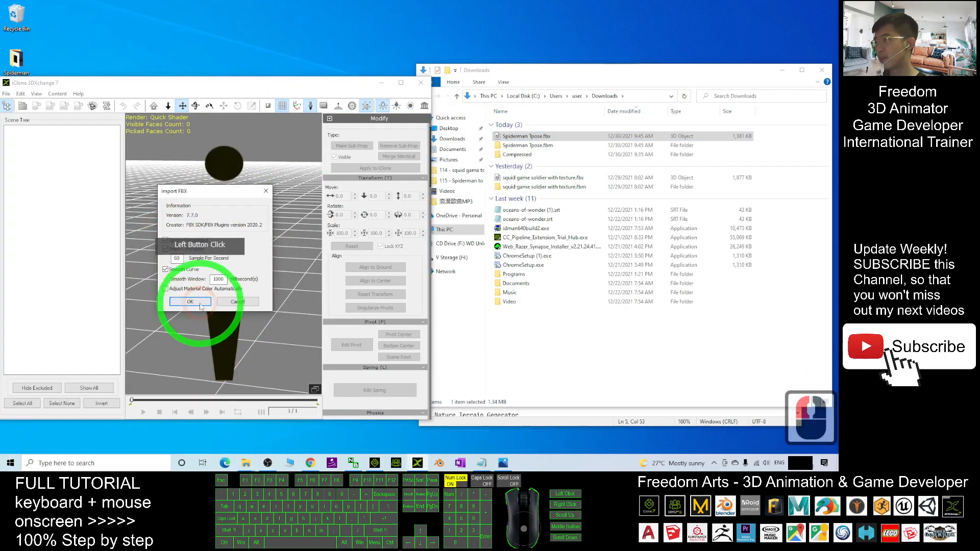
click(238, 236)
click(263, 272)
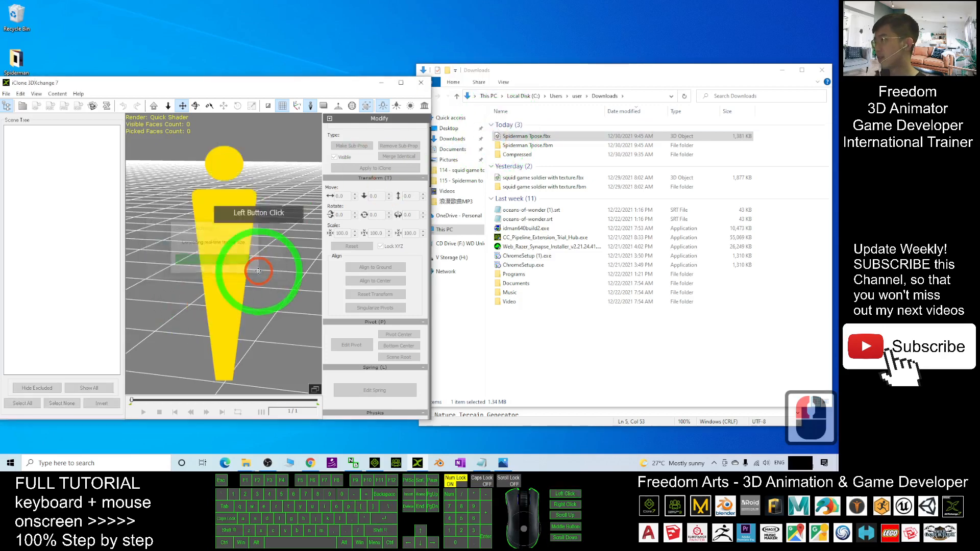
click(214, 211)
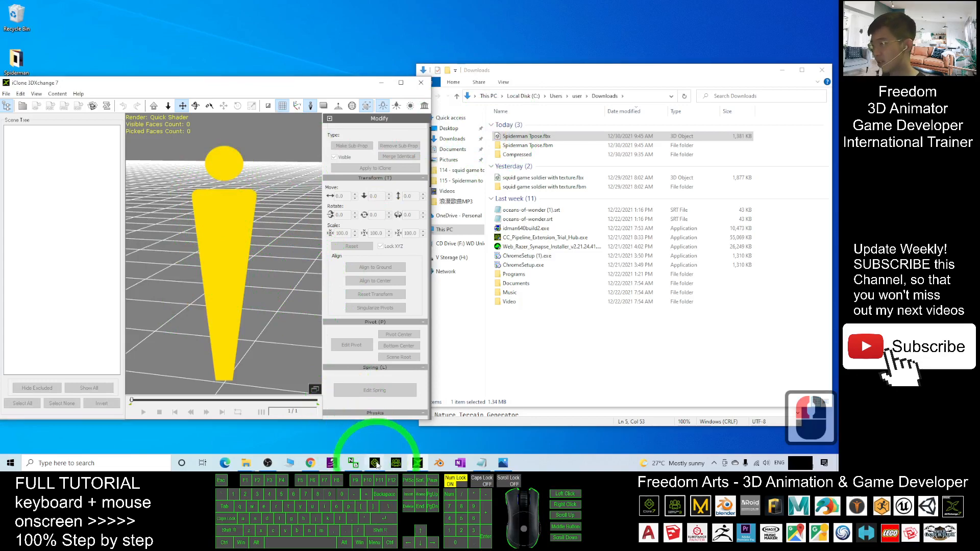
- Switch to iClone and import Spiderman Tpose.fbx from the Downloads folder into the scene as a prop
click(375, 462)
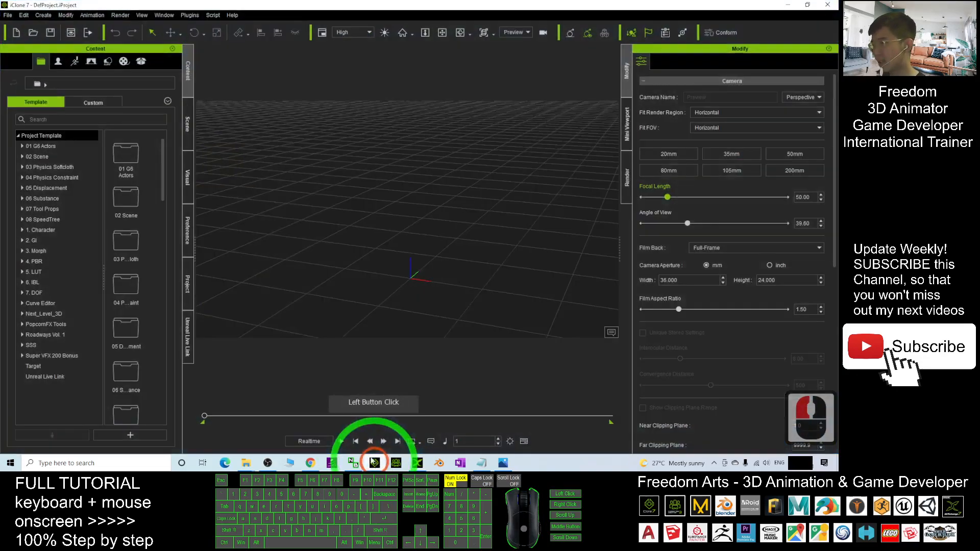
click(246, 462)
click(339, 419)
click(581, 82)
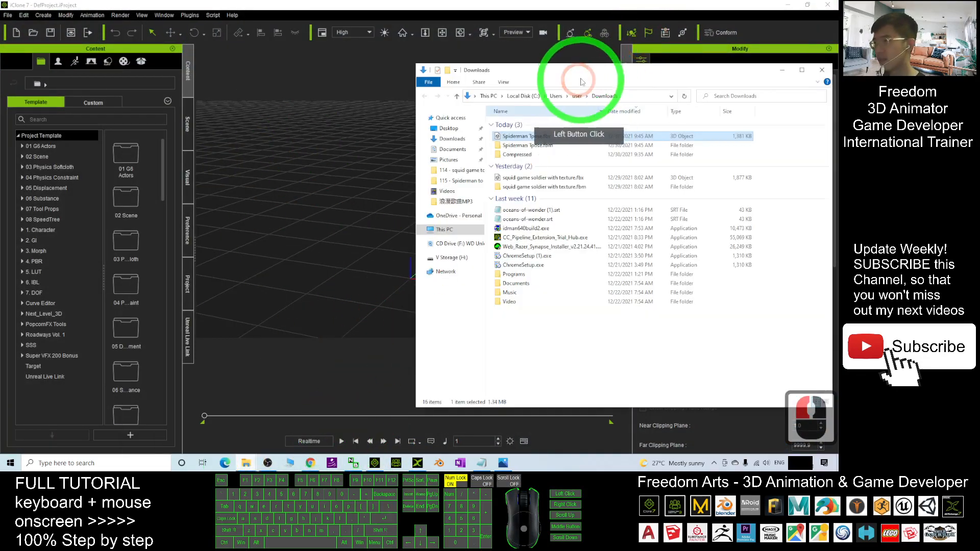
drag(582, 71, 723, 76)
click(658, 141)
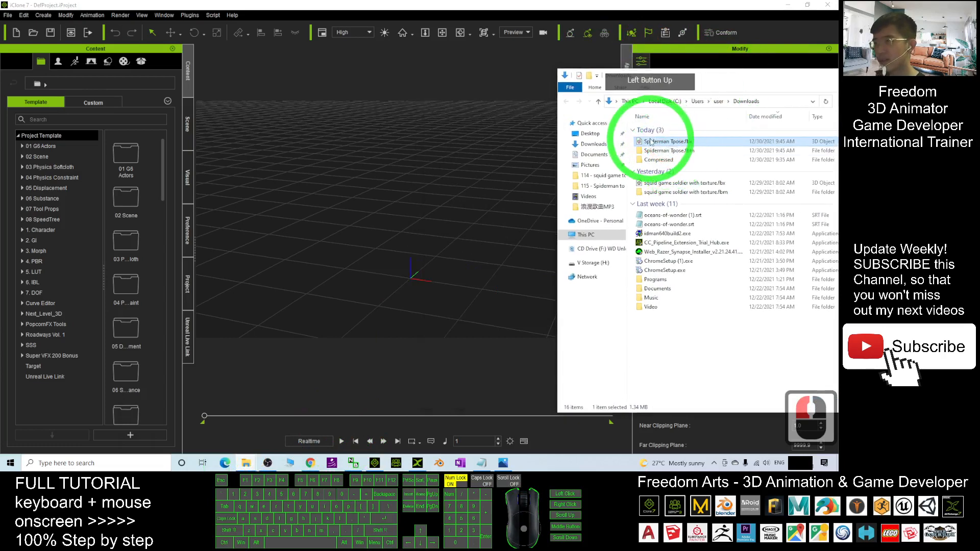
drag(652, 142, 411, 279)
click(442, 5)
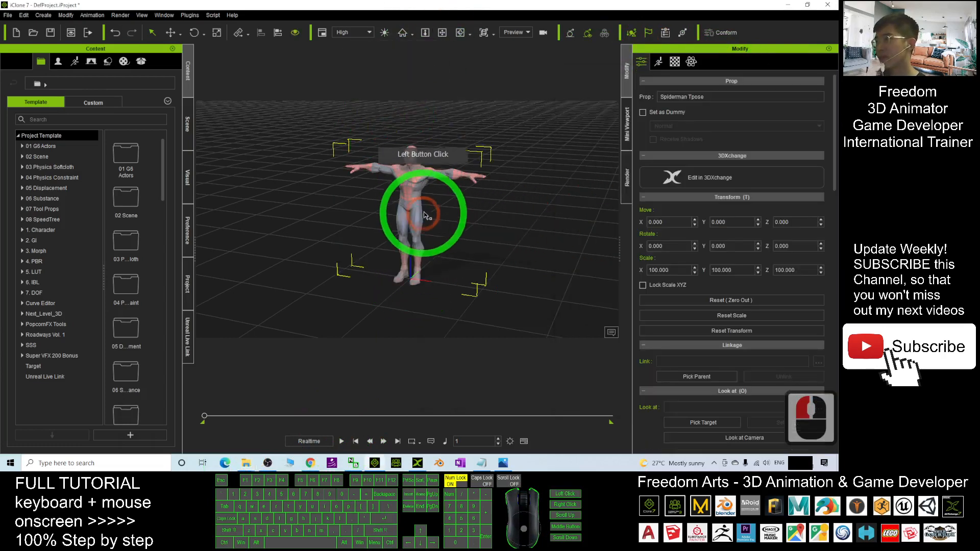
- Brighten the texture material of the Spiderman Tpose prop's Spd_geo mesh
click(675, 61)
click(414, 176)
scroll(408, 172, up, 6)
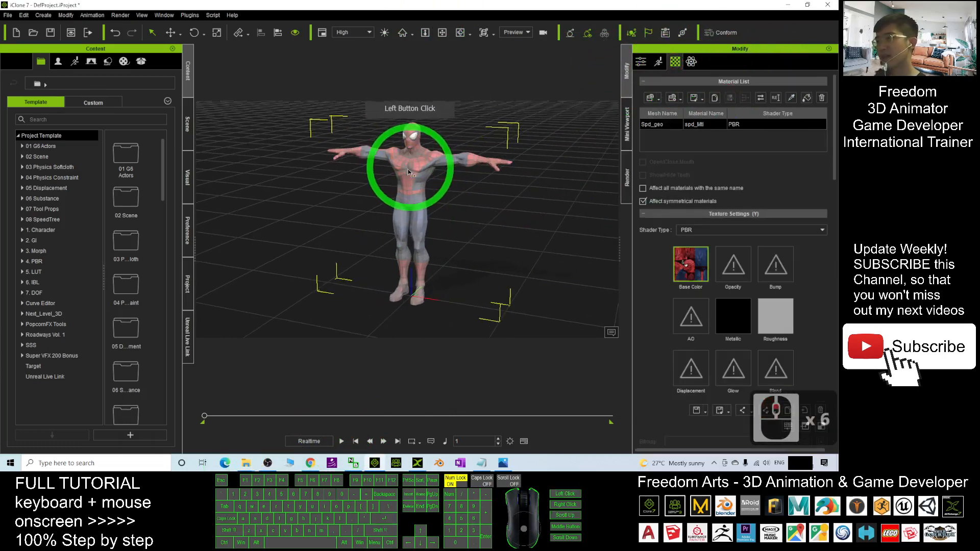
scroll(422, 164, up, 1)
drag(832, 130, 836, 226)
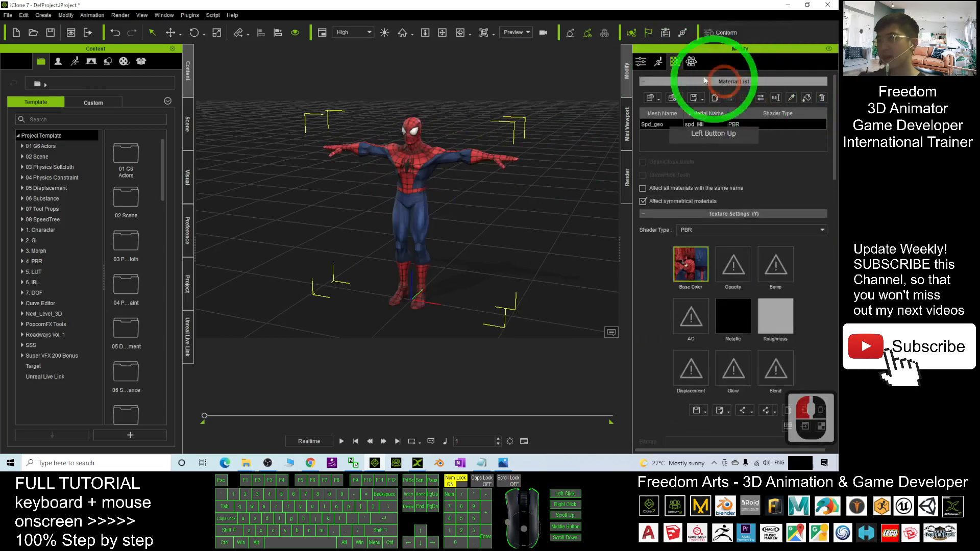
- Send the Spiderman Tpose prop to 3DXchange for editing, accept removal of its animation data and maximize the 3DXchange window
click(643, 63)
click(700, 178)
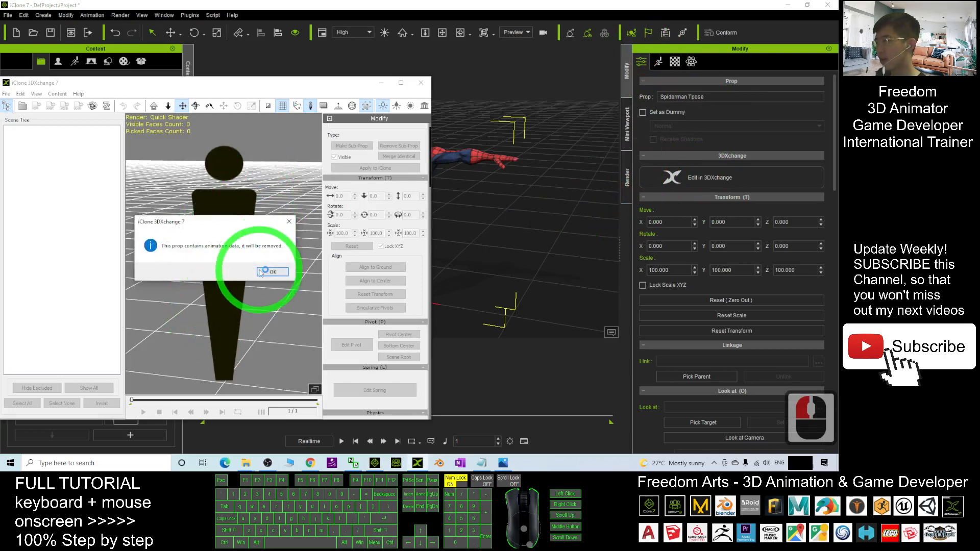
click(261, 272)
click(401, 83)
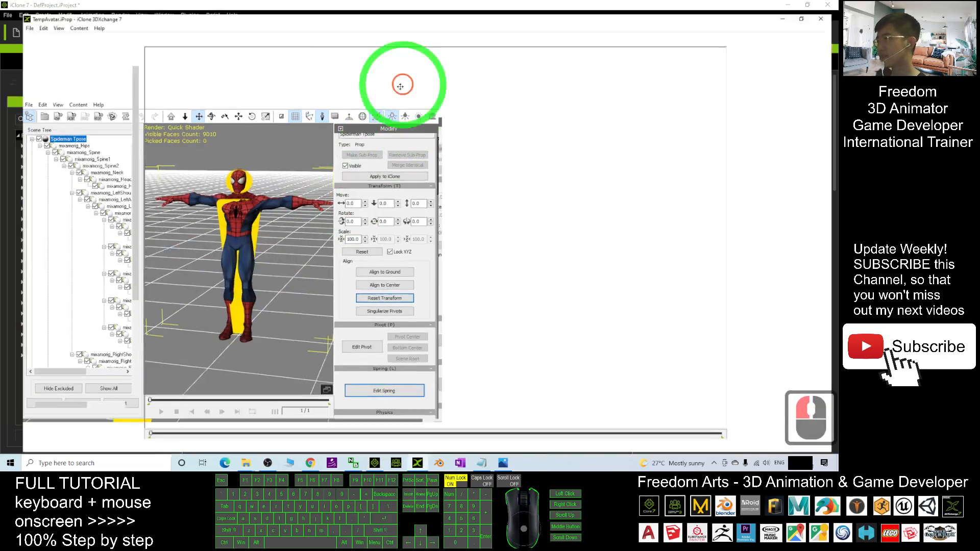
mouse_move(542, 220)
mouse_down()
mouse_move(552, 219)
mouse_move(542, 220)
mouse_up()
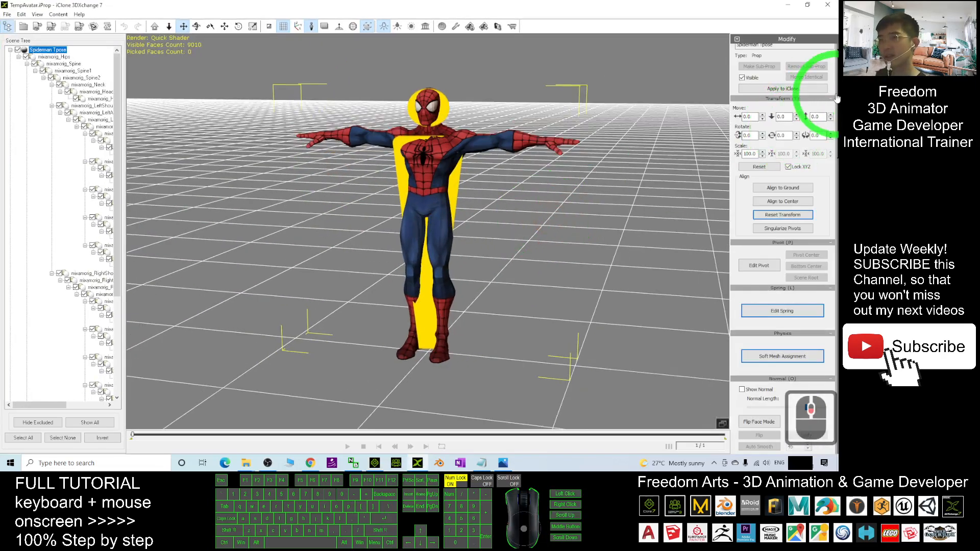
- Convert the Spiderman prop to a non-standard character using the Maya Human-IK characterization preset with the profile set active
drag(837, 98, 792, 332)
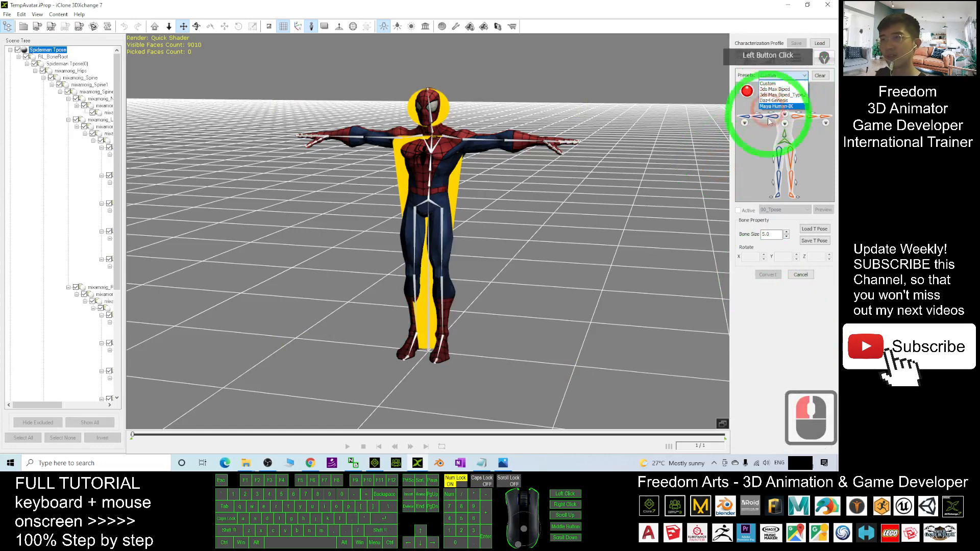
click(773, 106)
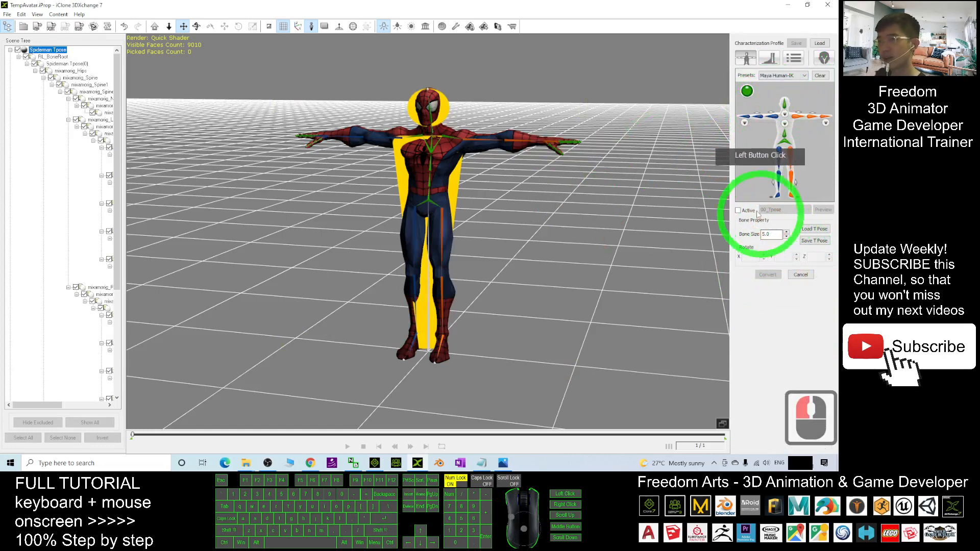
click(768, 274)
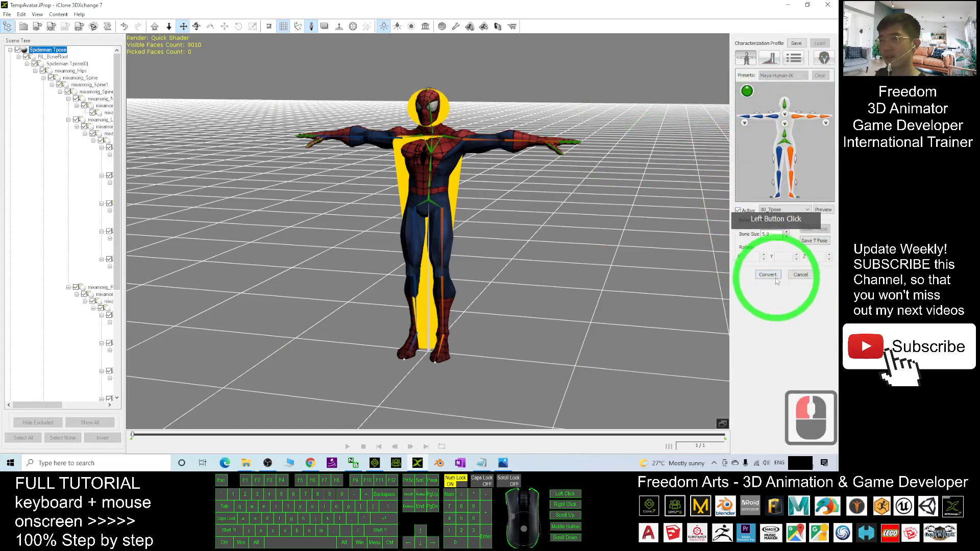
click(468, 266)
click(425, 257)
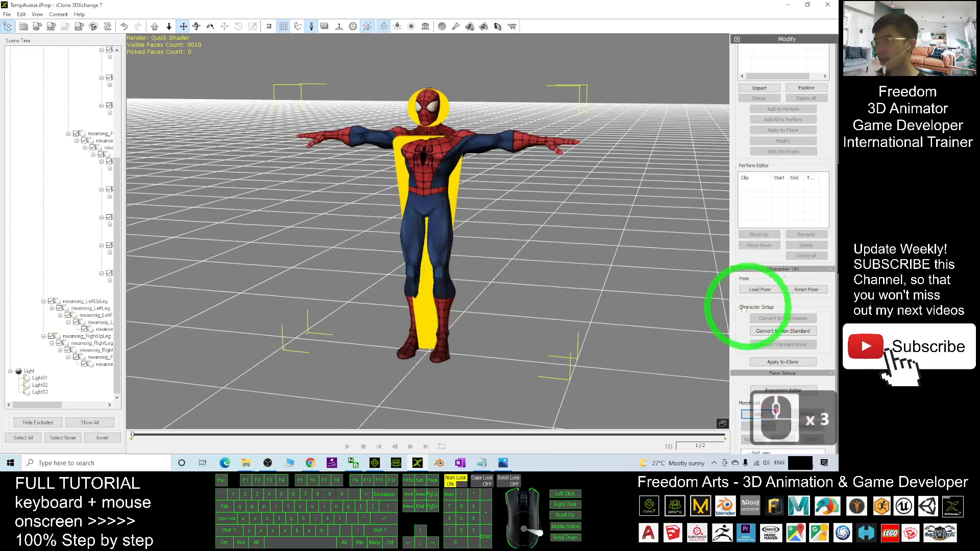
- Switch to iClone and start a new empty project, discarding the current one without saving
scroll(475, 274, up, 2)
scroll(476, 274, down, 1)
key(c)
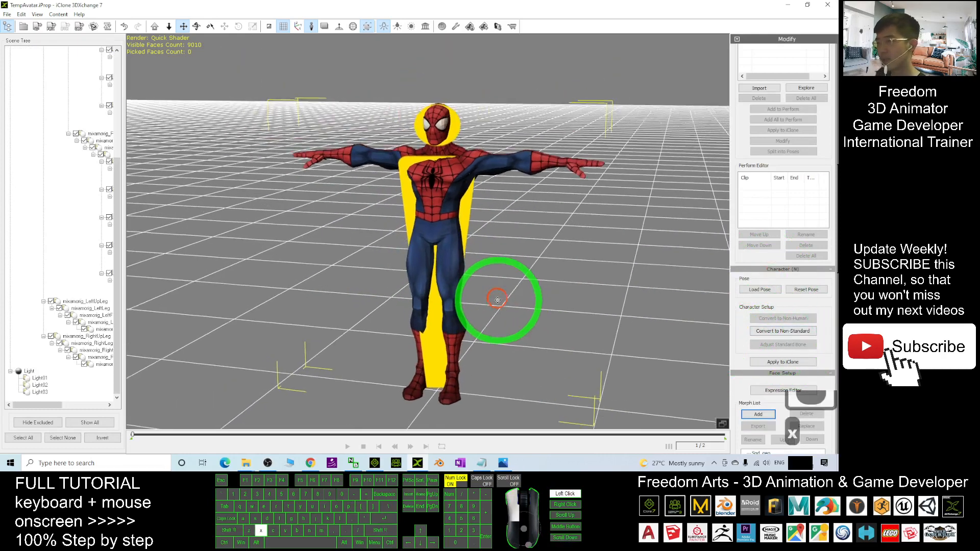
drag(498, 299, 448, 409)
click(375, 463)
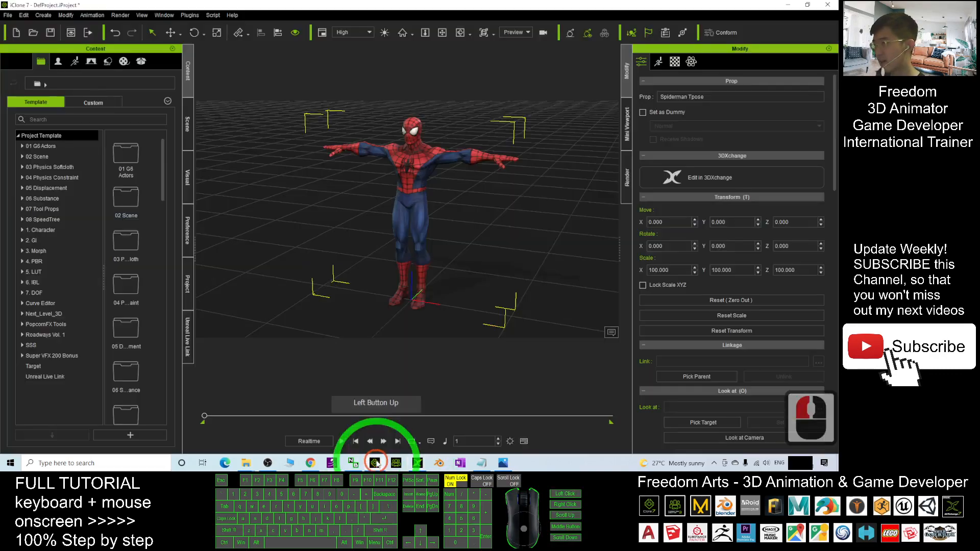
click(15, 34)
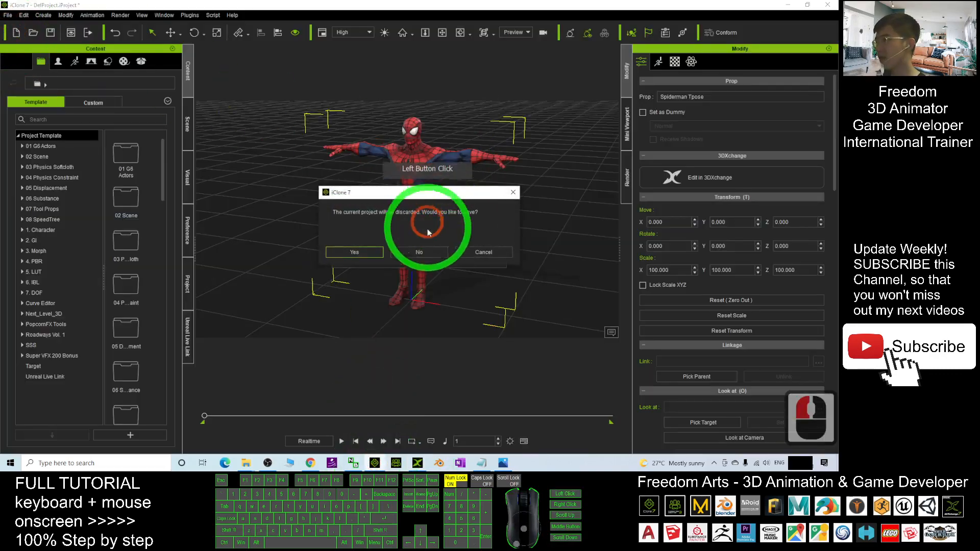
click(422, 251)
click(382, 454)
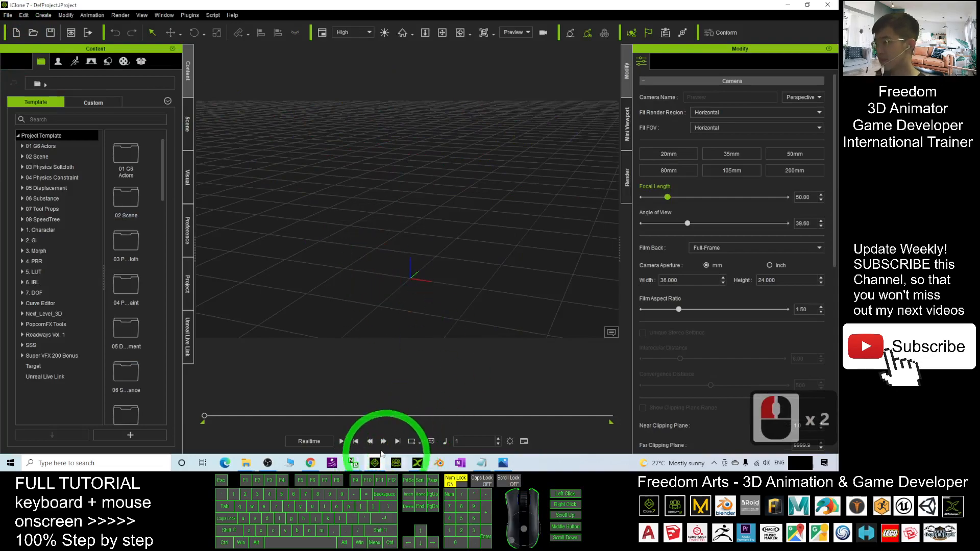
- Switch back to 3DXchange and apply the converted Spiderman character to iClone
click(418, 465)
click(628, 245)
scroll(475, 268, down, 3)
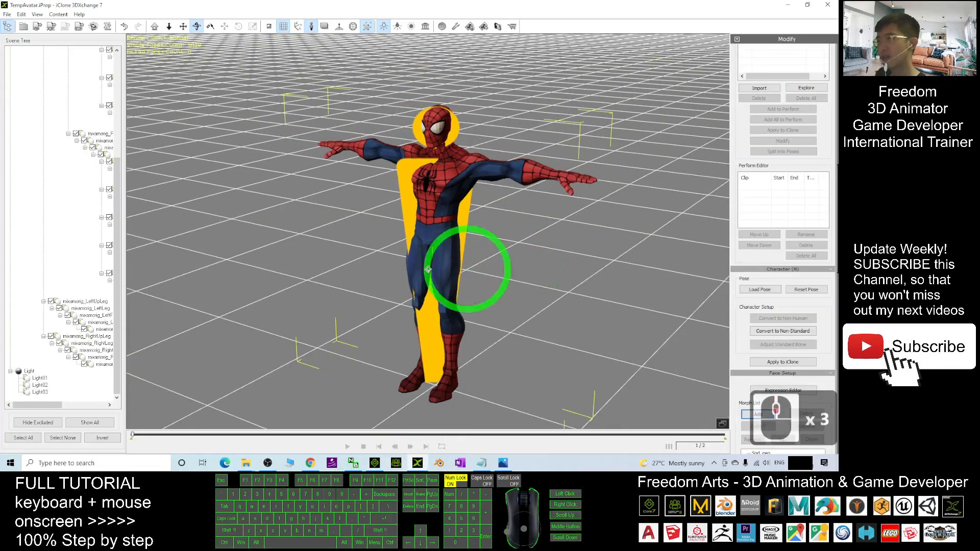
key(x)
key(c)
drag(614, 255, 783, 349)
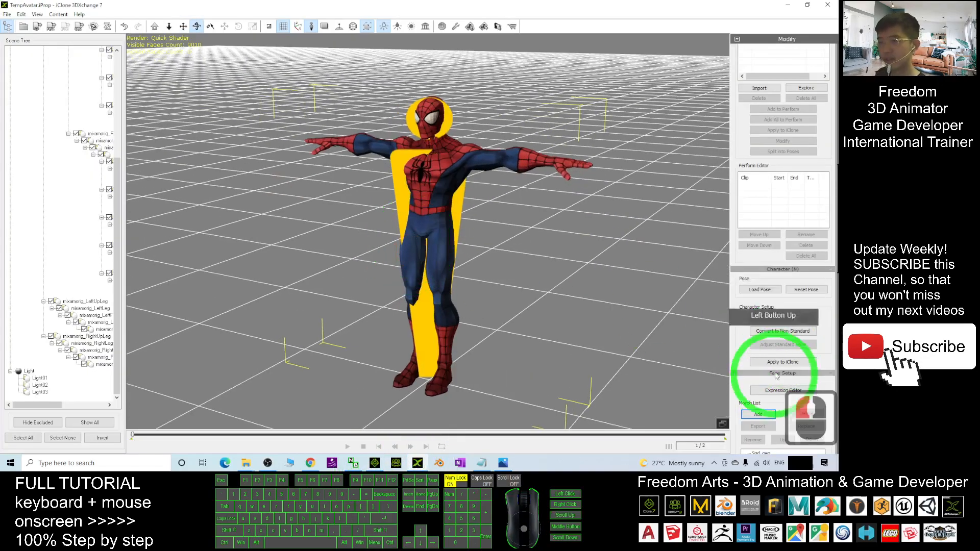
click(780, 365)
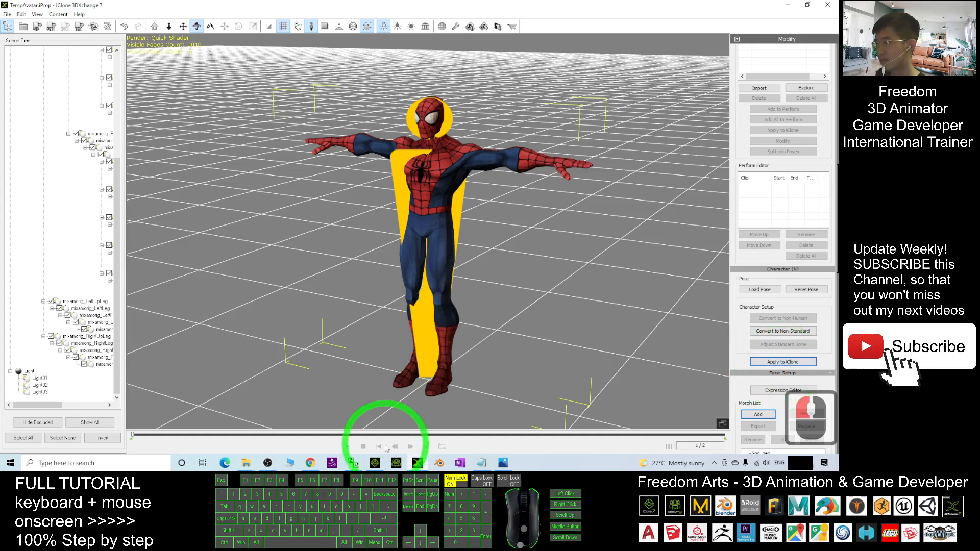
- Switch to iClone and save the Spiderman character into the custom Avatar content folder
click(376, 461)
scroll(439, 219, up, 9)
scroll(454, 224, down, 2)
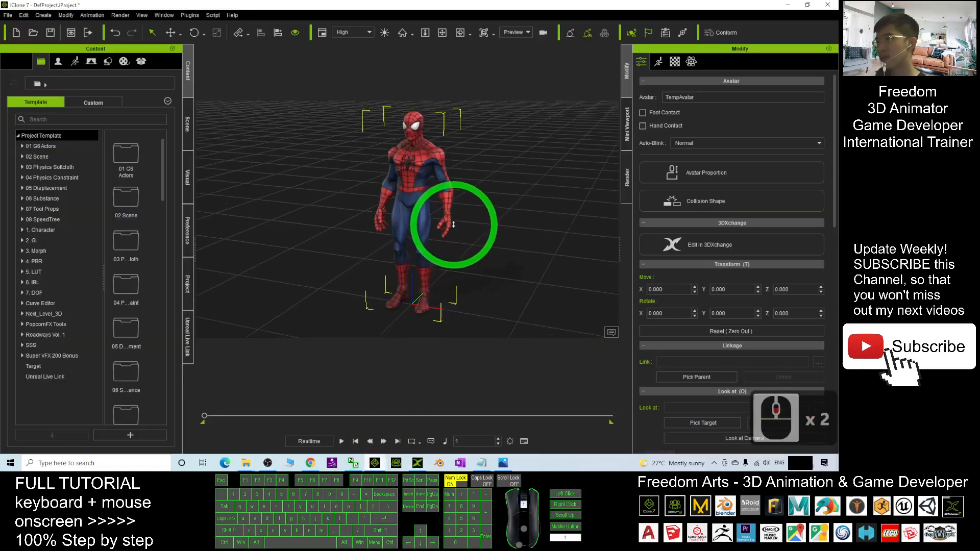
drag(453, 225, 62, 78)
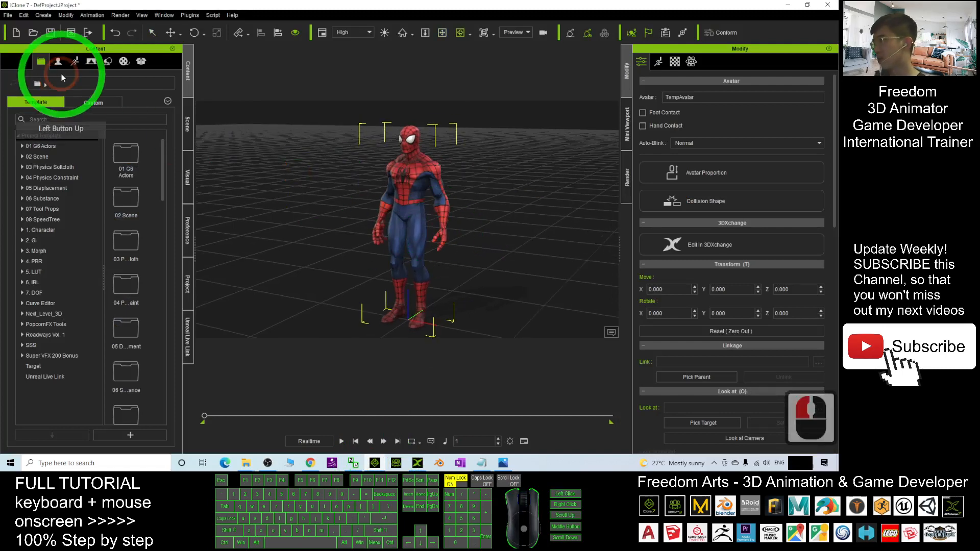
click(58, 62)
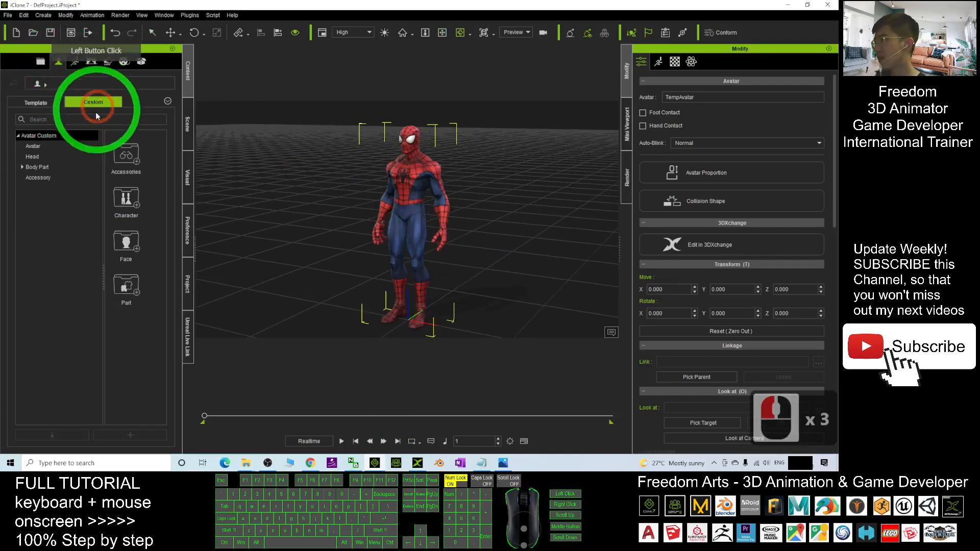
click(38, 149)
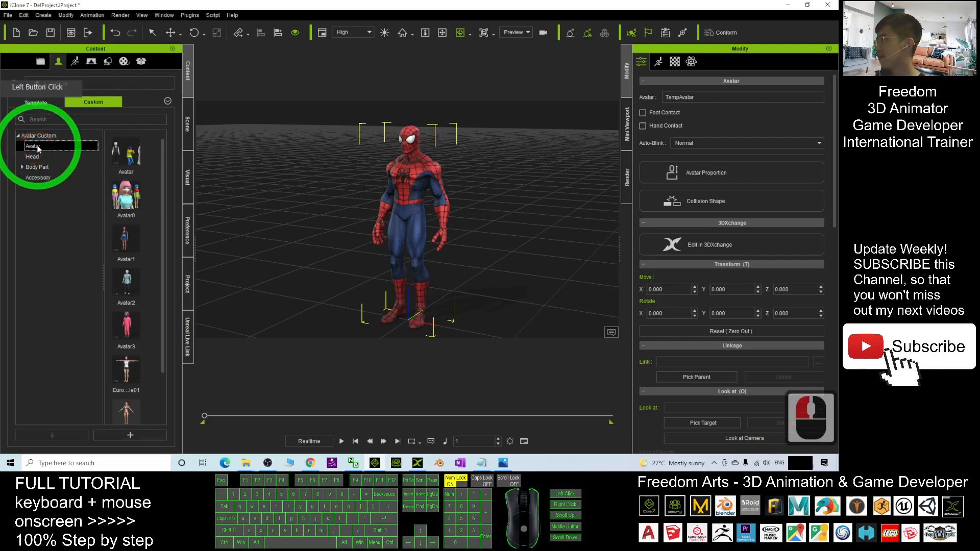
click(132, 435)
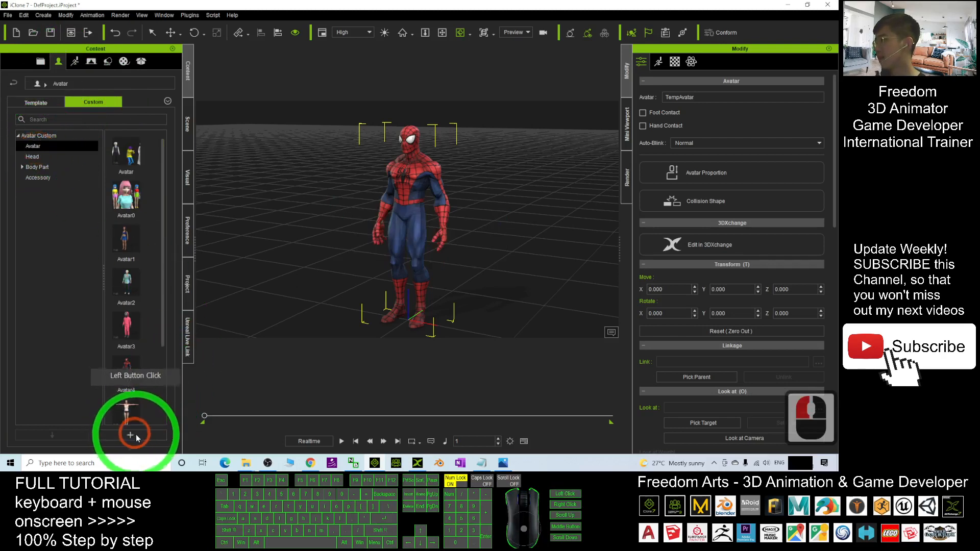
- Place two more copies of the saved Avatar4 character in the scene, one on each side of the original
click(131, 374)
drag(130, 374, 510, 322)
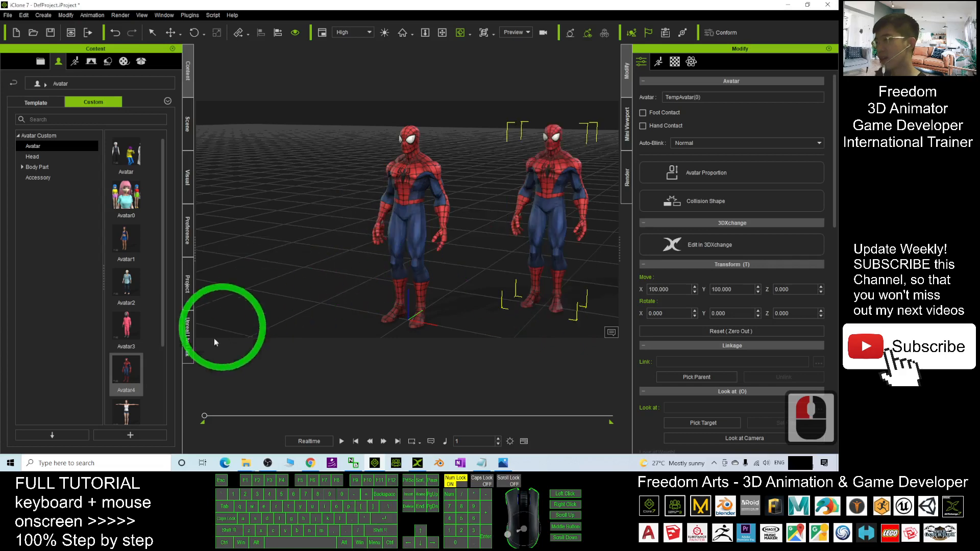
drag(129, 377, 262, 296)
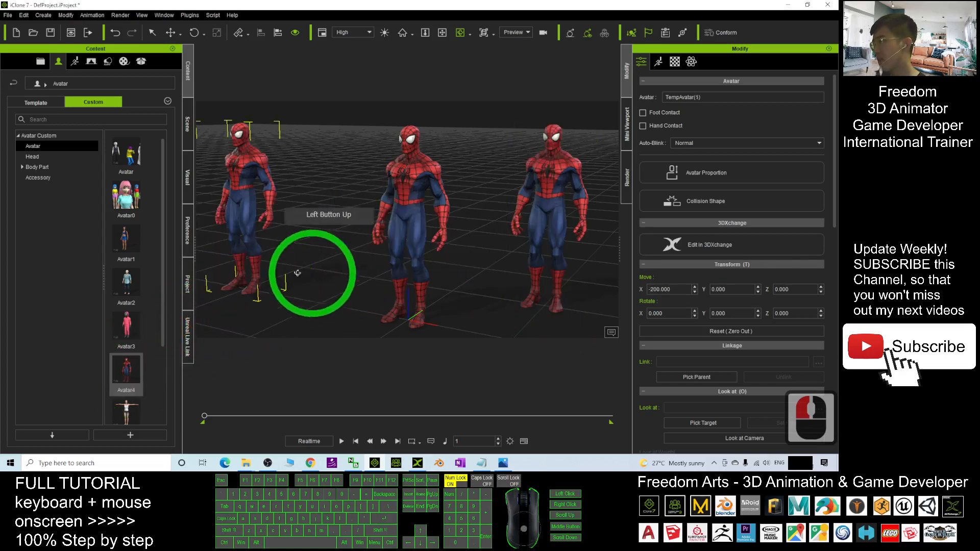
- Locate the Avatar4 file in its Windows folder and show the folder contents as thumbnail icons
right_click(135, 374)
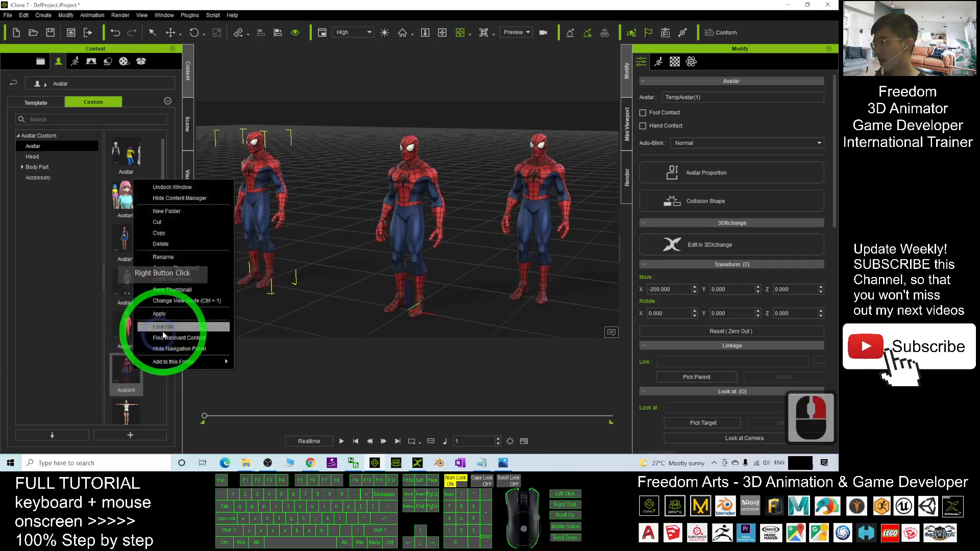
click(157, 333)
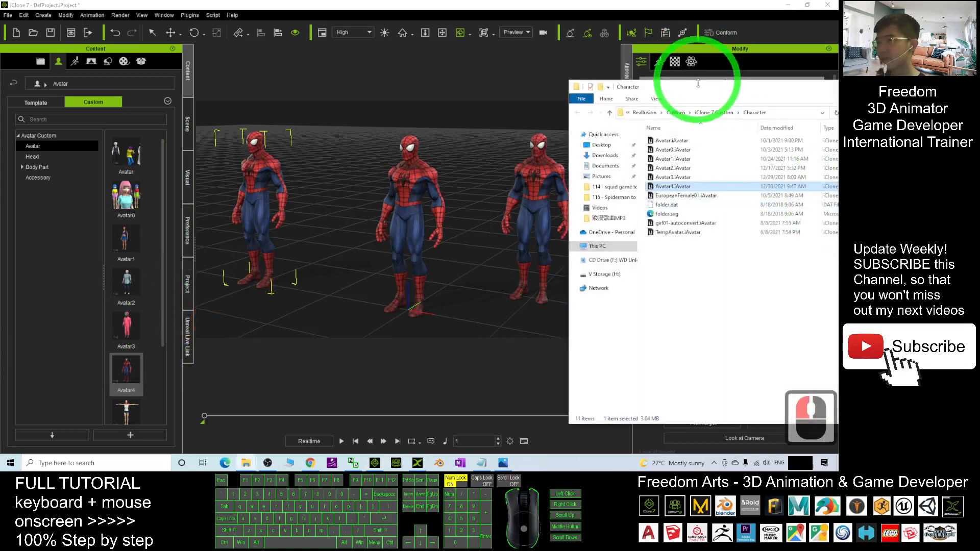
drag(702, 84, 340, 101)
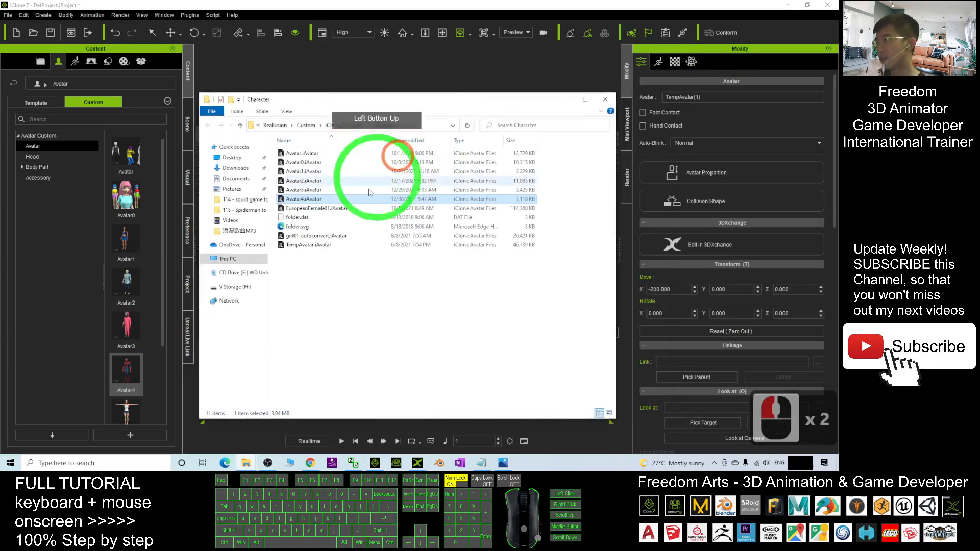
right_click(360, 324)
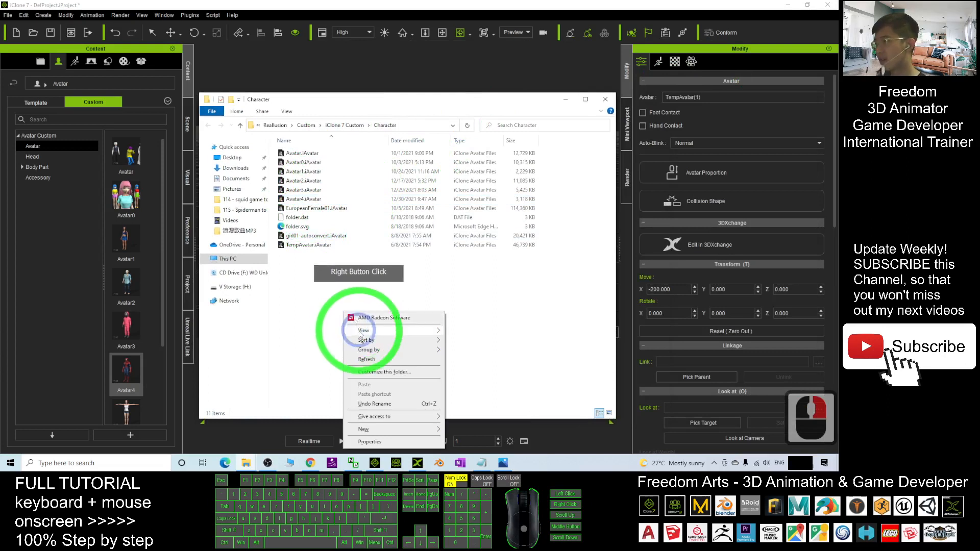
click(416, 329)
click(477, 341)
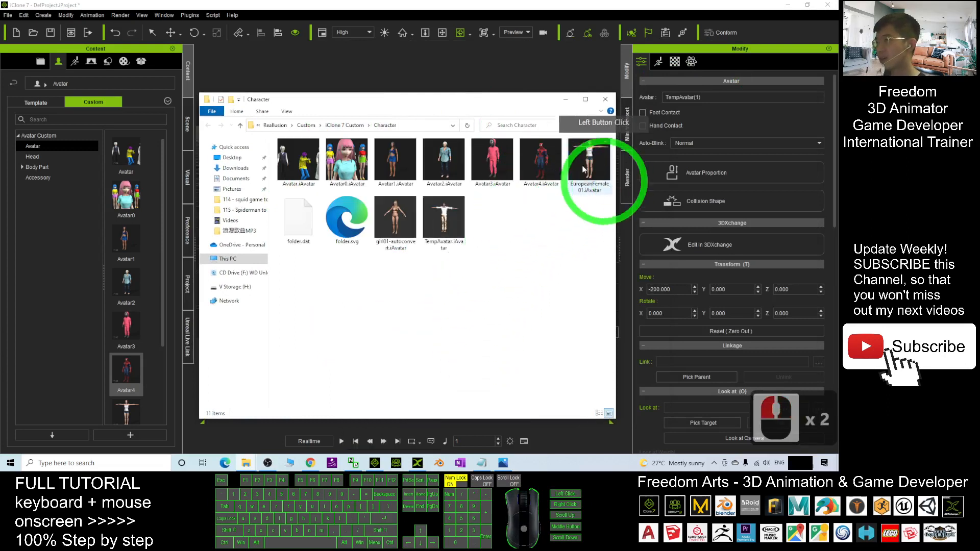
- Rename Avatar4.iAvatar to spiderman.iAvatar and show the renamed avatar in iClone's custom Avatar folder
click(535, 166)
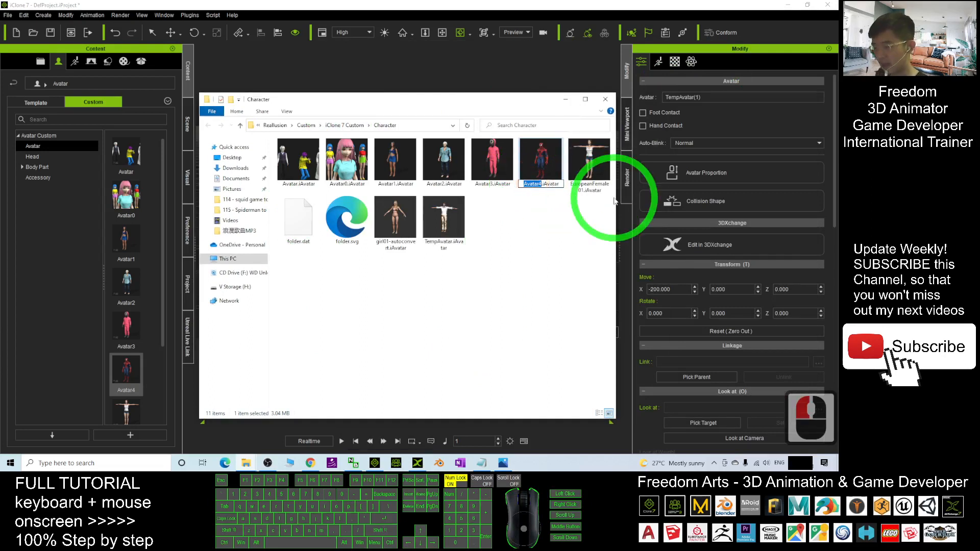
key(Return)
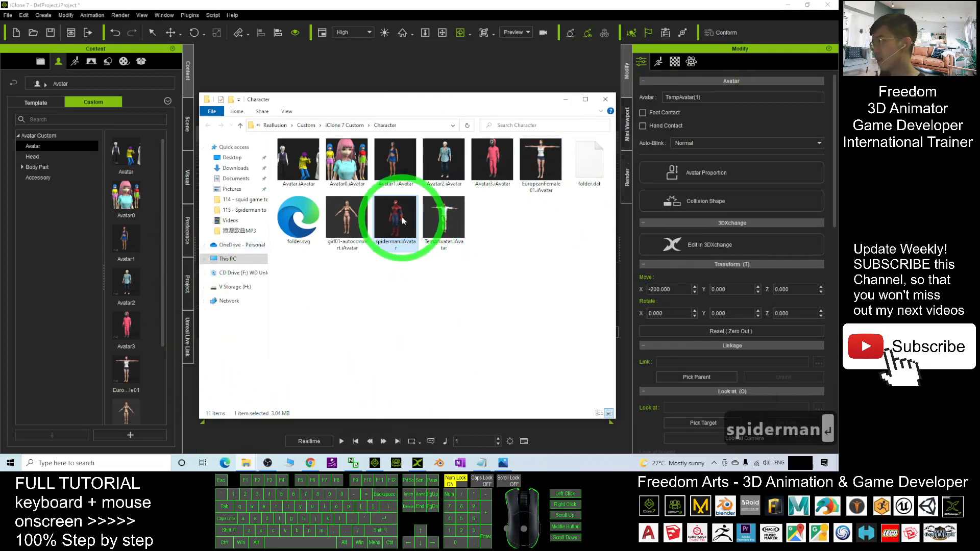
click(292, 4)
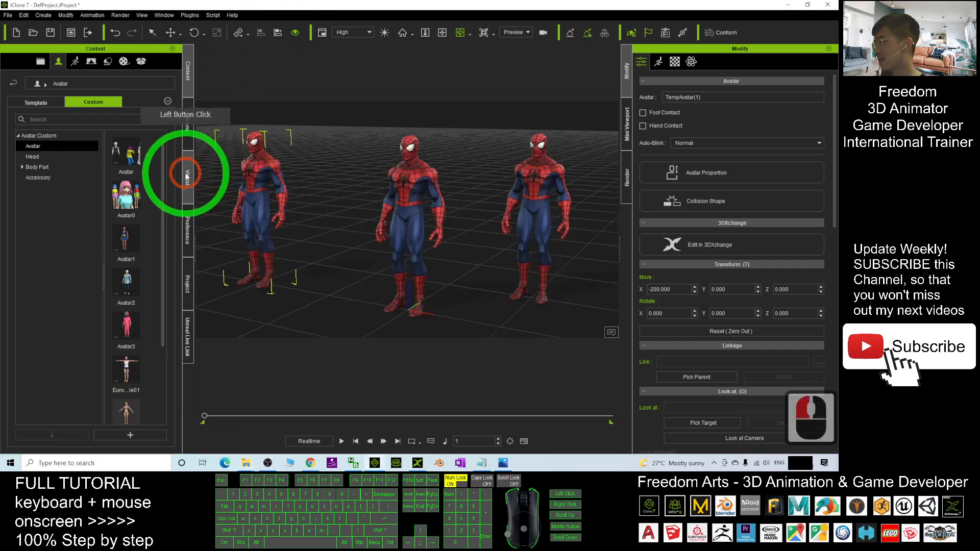
drag(163, 163, 127, 385)
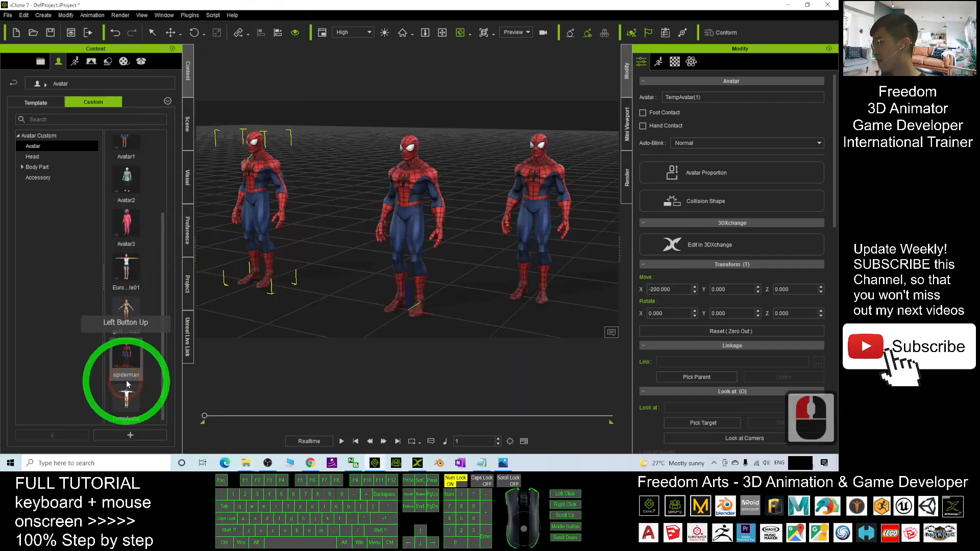
scroll(501, 142, up, 3)
scroll(480, 153, down, 3)
key(x)
key(c)
key(x)
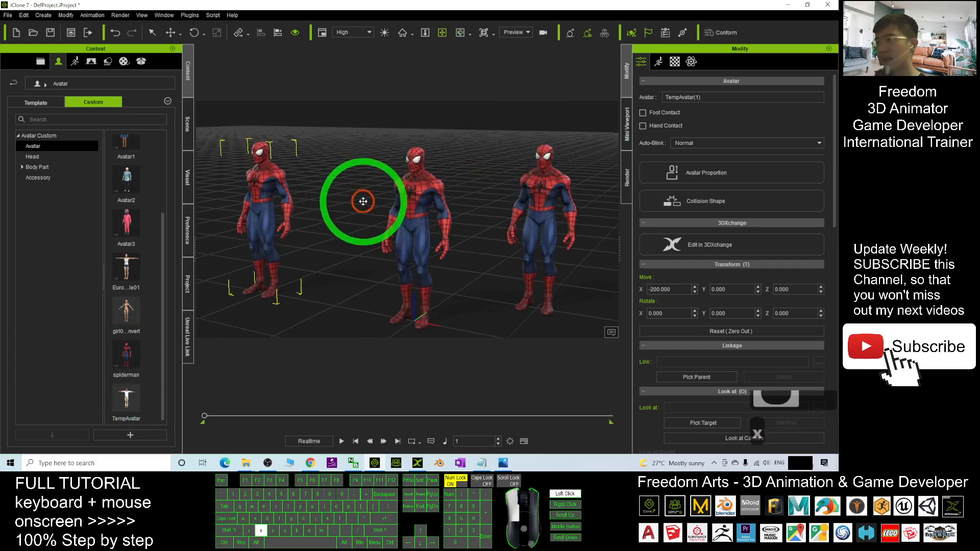
drag(363, 201, 378, 192)
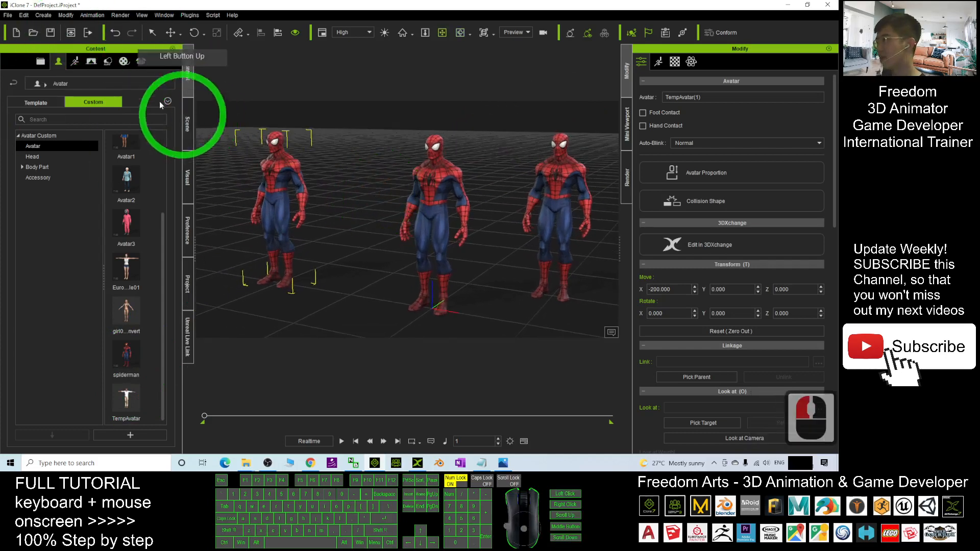
- Open the Perform motions of 02_G6 Motion_Mason in the animation template library
click(75, 62)
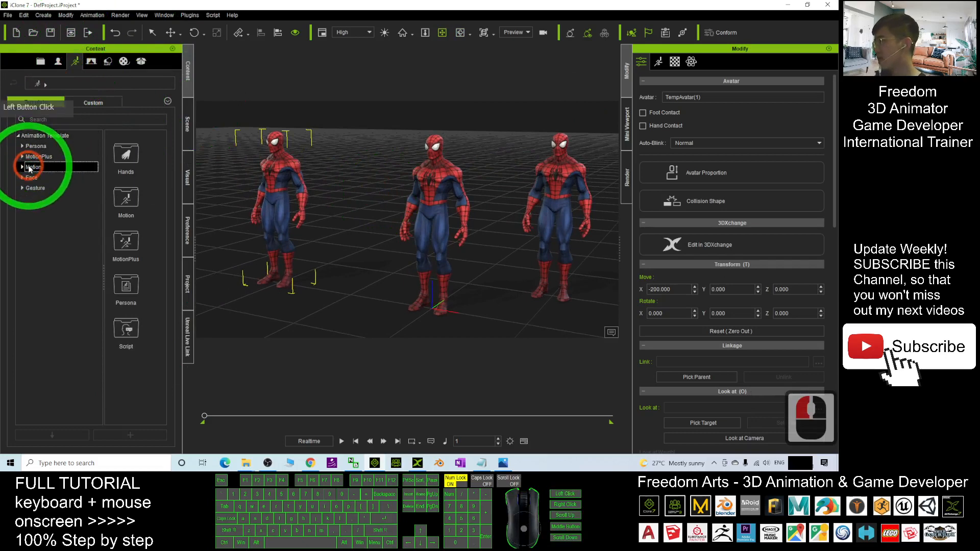
click(163, 163)
drag(163, 159, 22, 166)
click(22, 167)
click(62, 189)
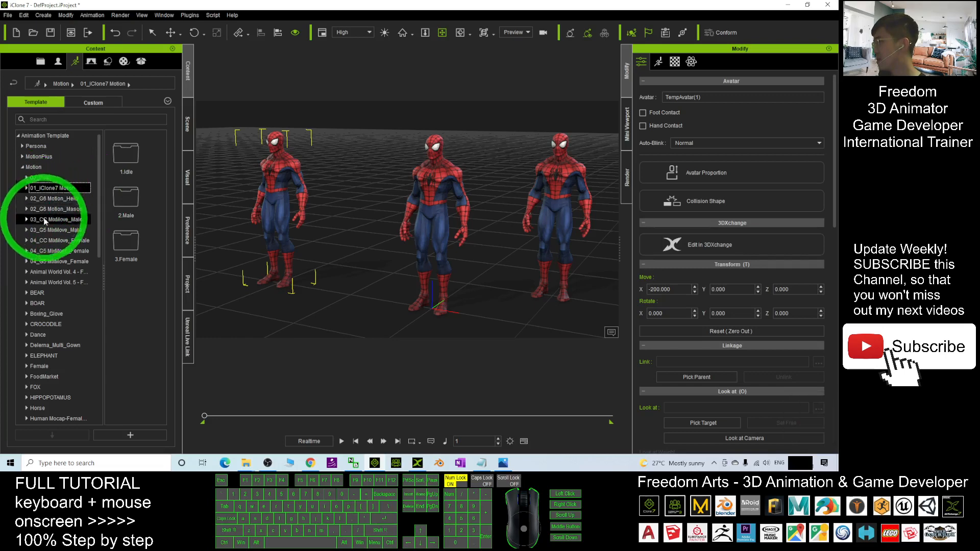
click(27, 209)
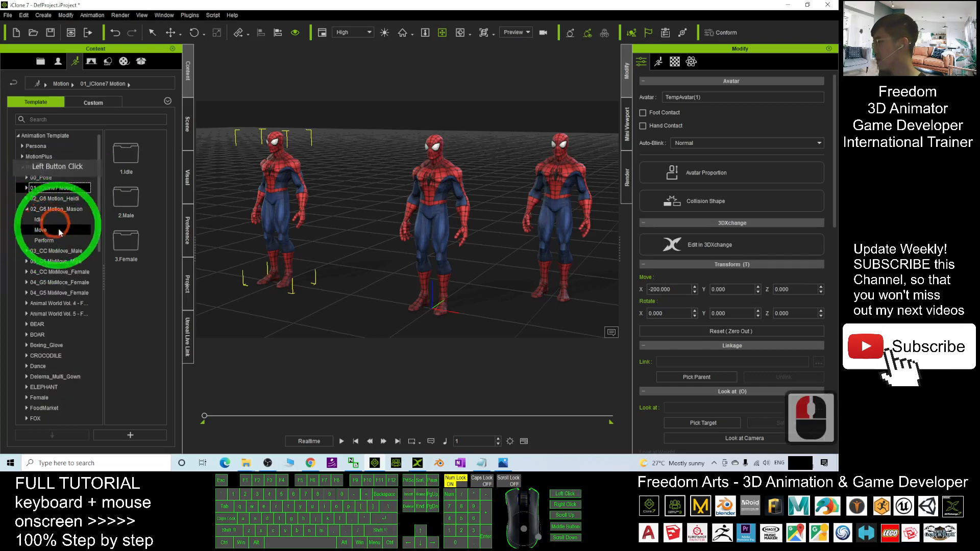
click(44, 240)
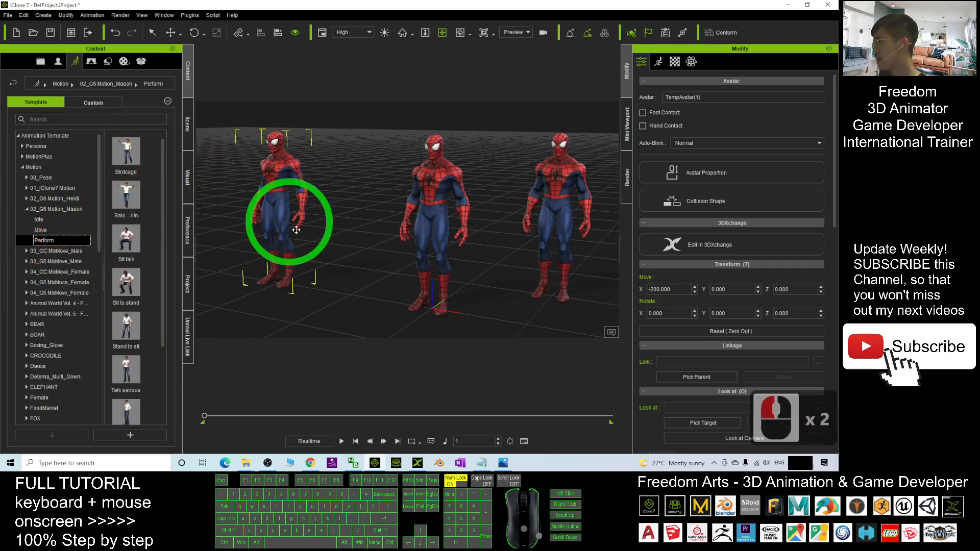